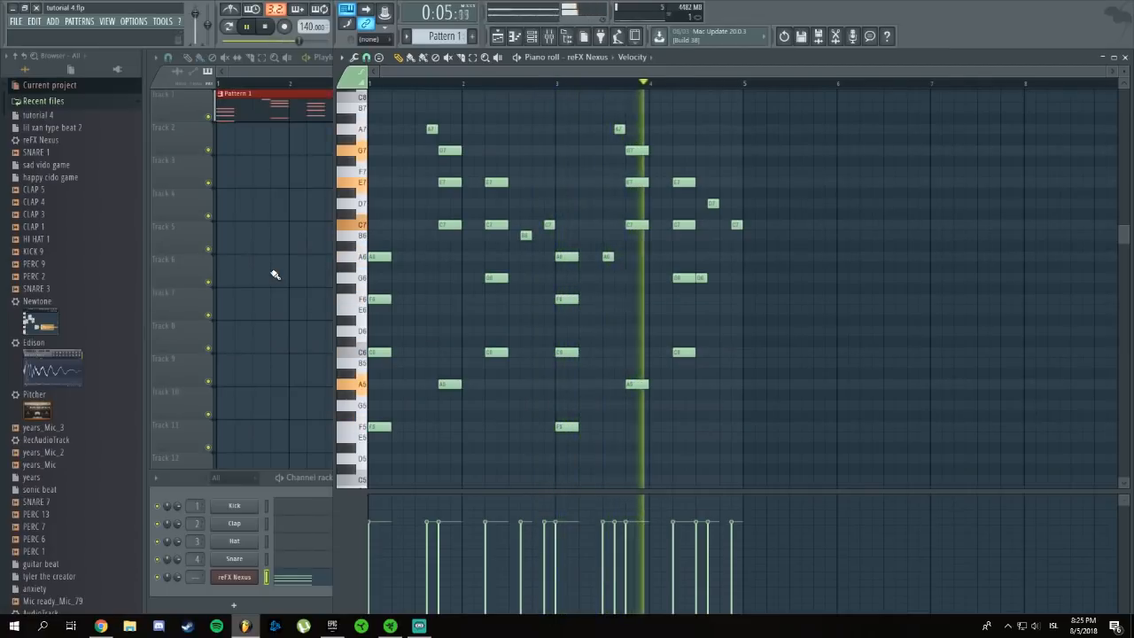
Transpose all melody notes of Pattern 1 up four semitones and play the result.
key(space)
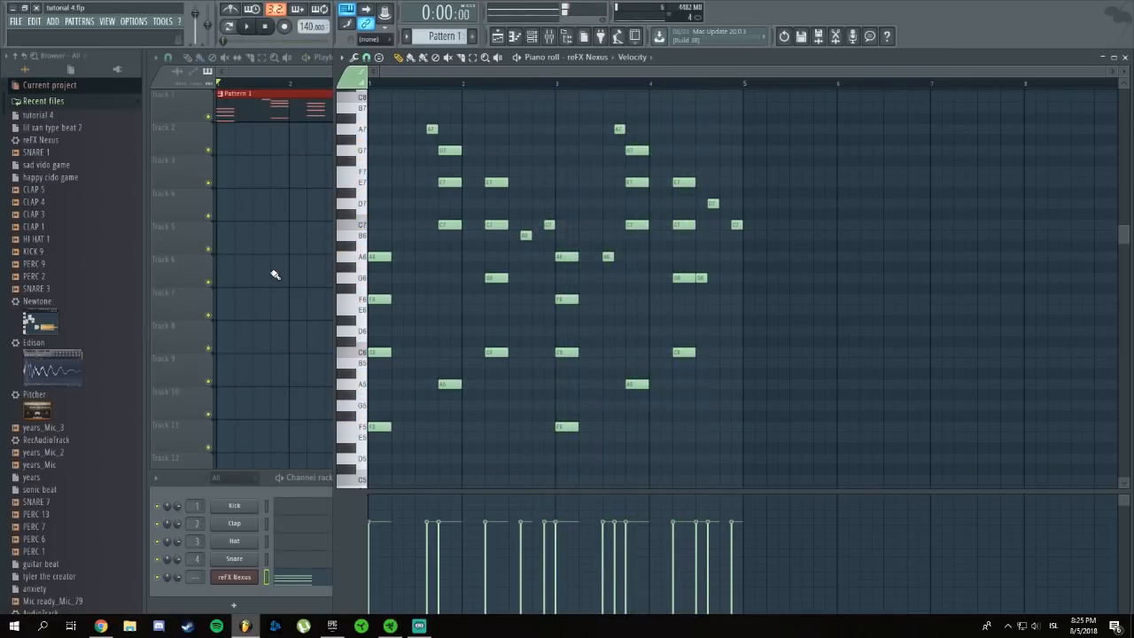
key(ctrl+a)
key(Up)
key(Up)
key(Up)
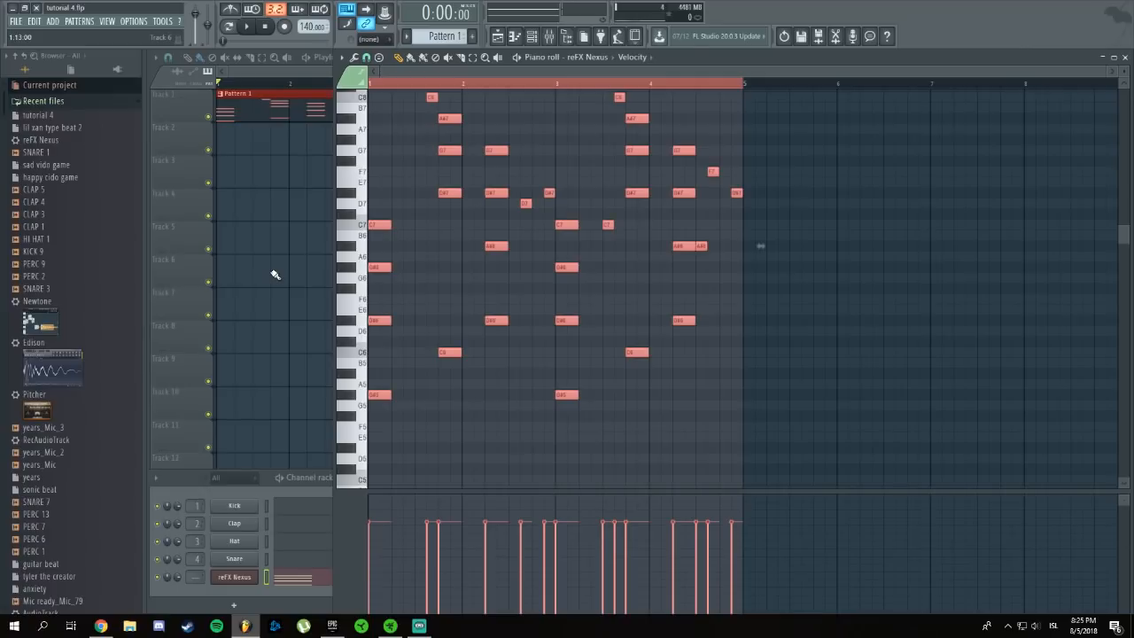
key(Up)
key(space)
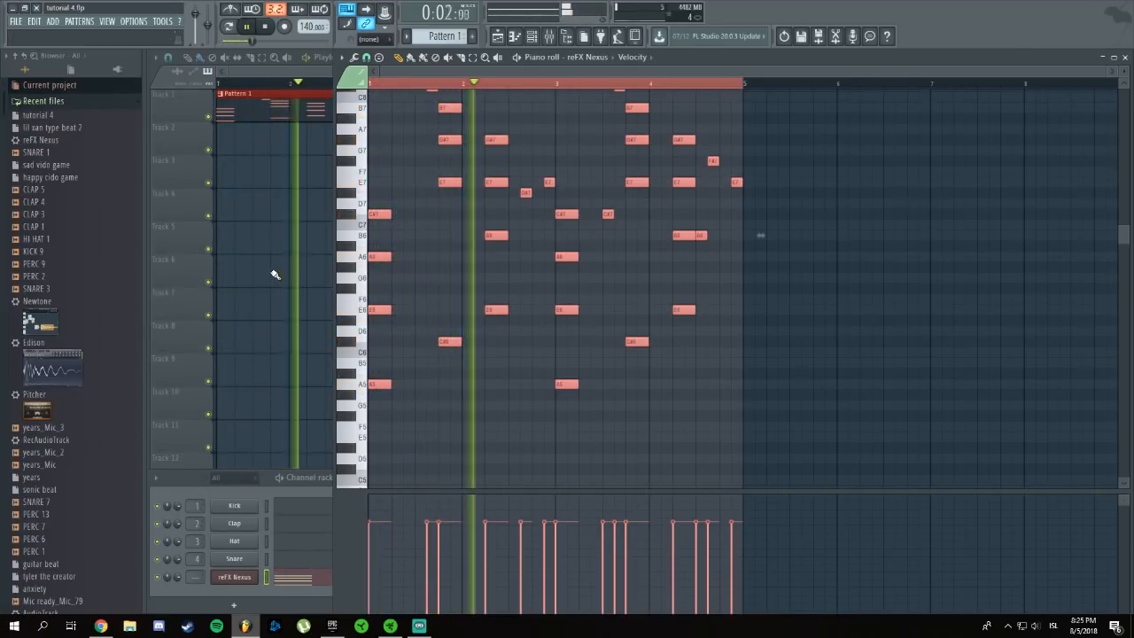
Lower all the selected melody notes by one semitone and listen to the loop again.
key(Down)
key(space)
key(space)
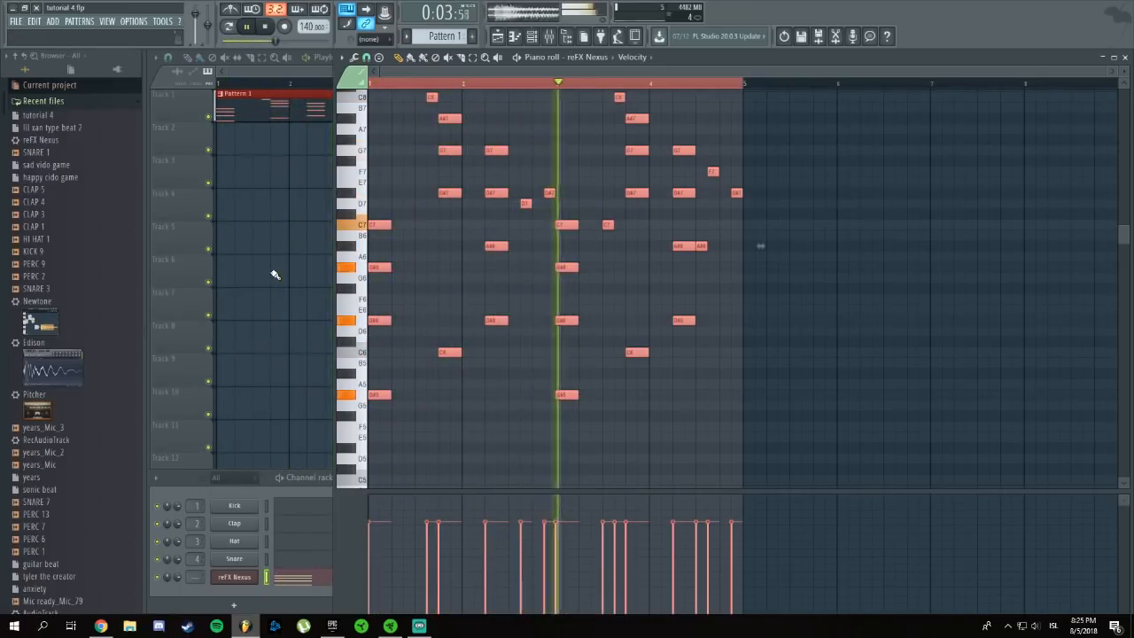
key(space)
key(space)
scroll(393, 132, up, 1)
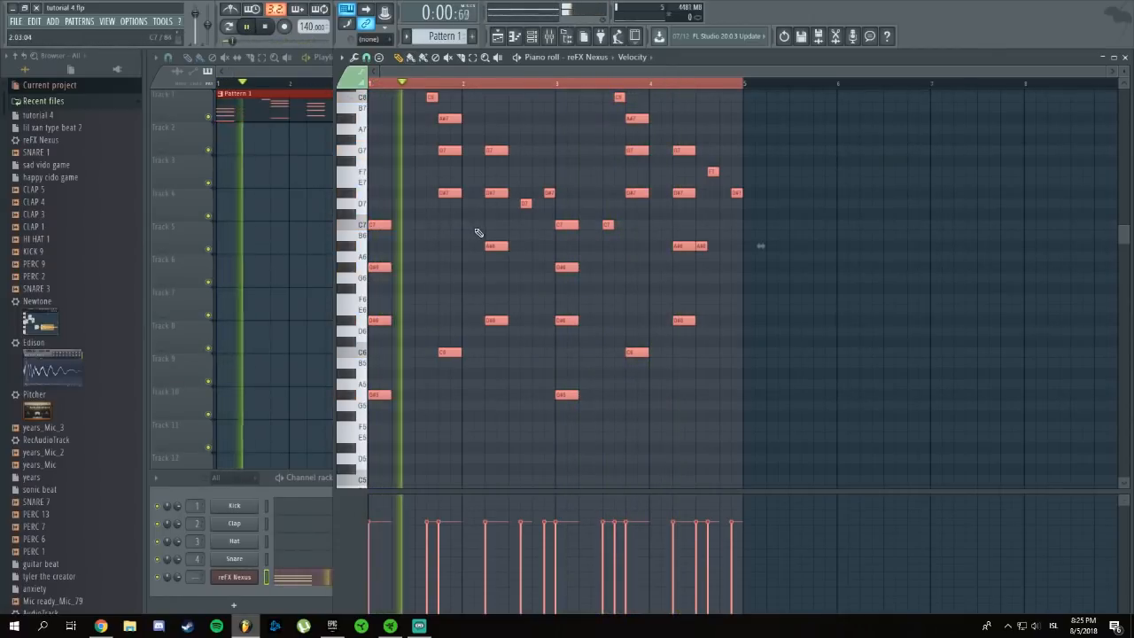
scroll(481, 256, up, 2)
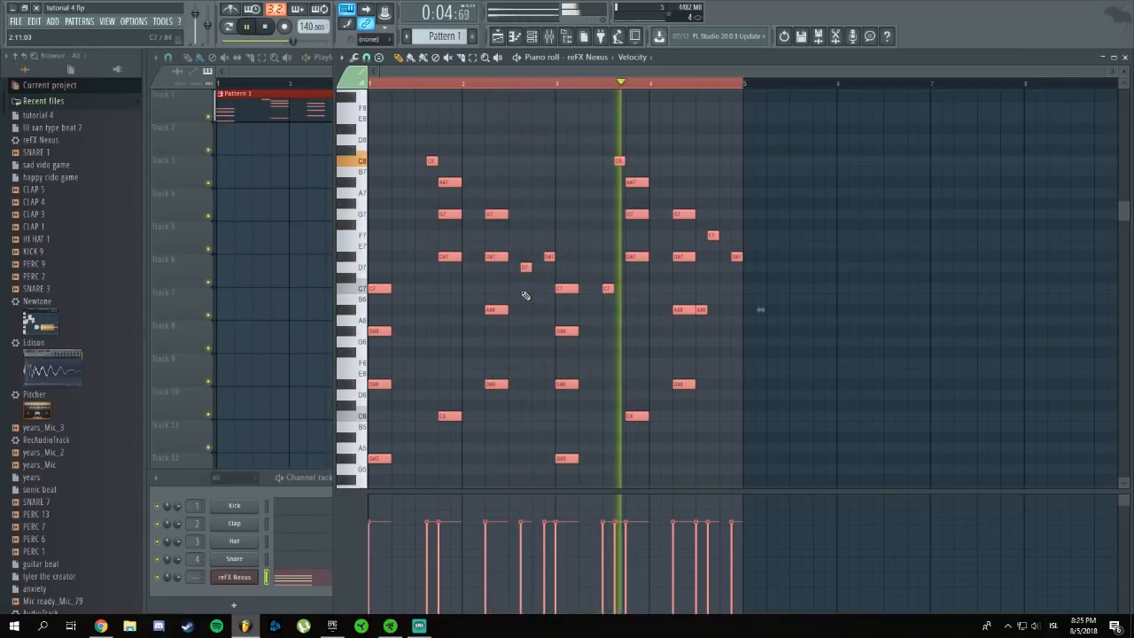
Transpose the whole melody down another semitone and play it back from the start.
key(Down)
scroll(496, 288, down, 5)
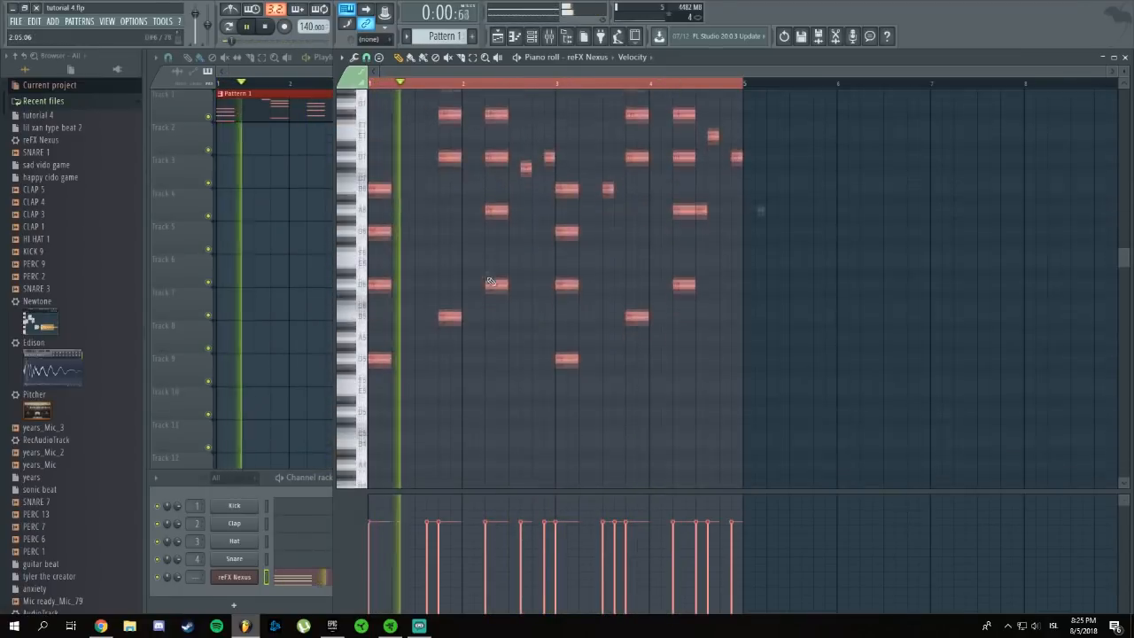
scroll(507, 343, up, 3)
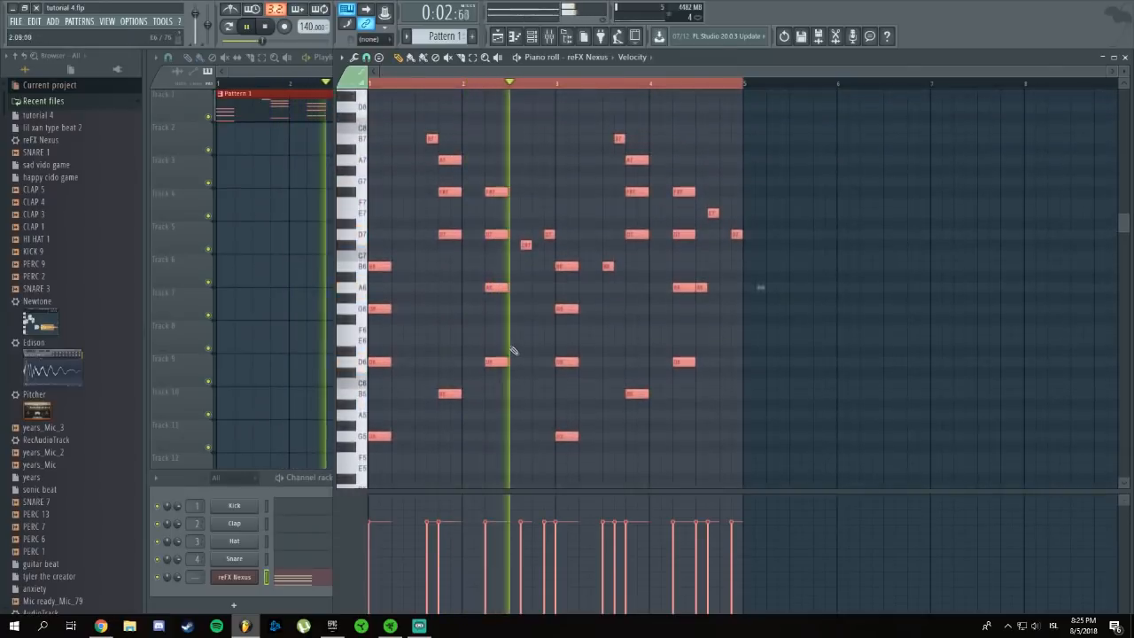
key(space)
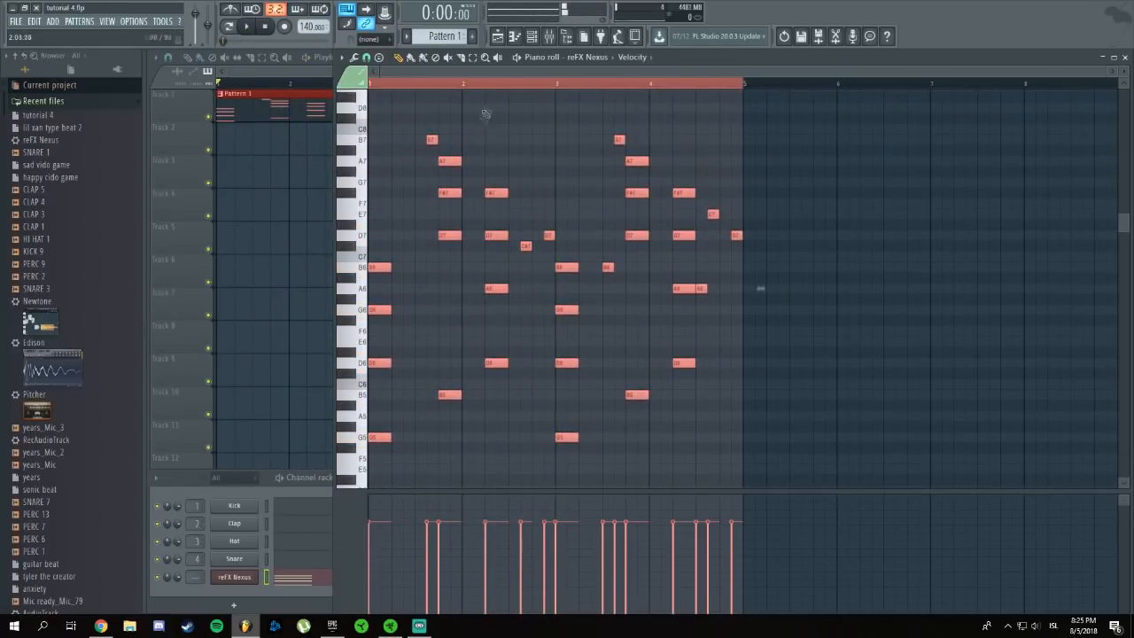
key(space)
key(space)
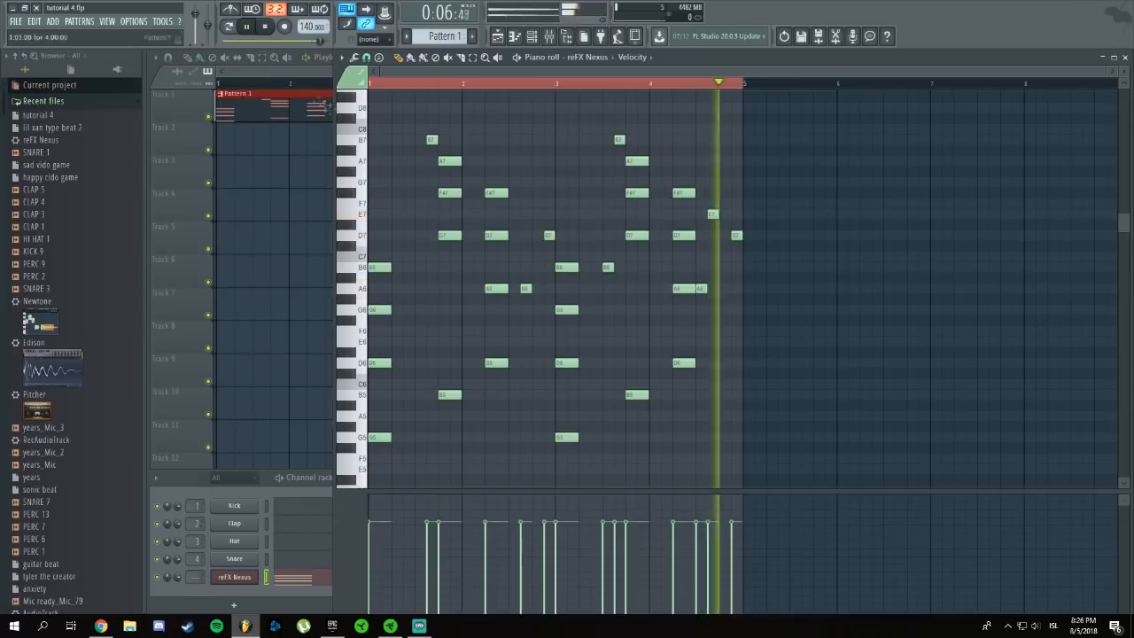
key(space)
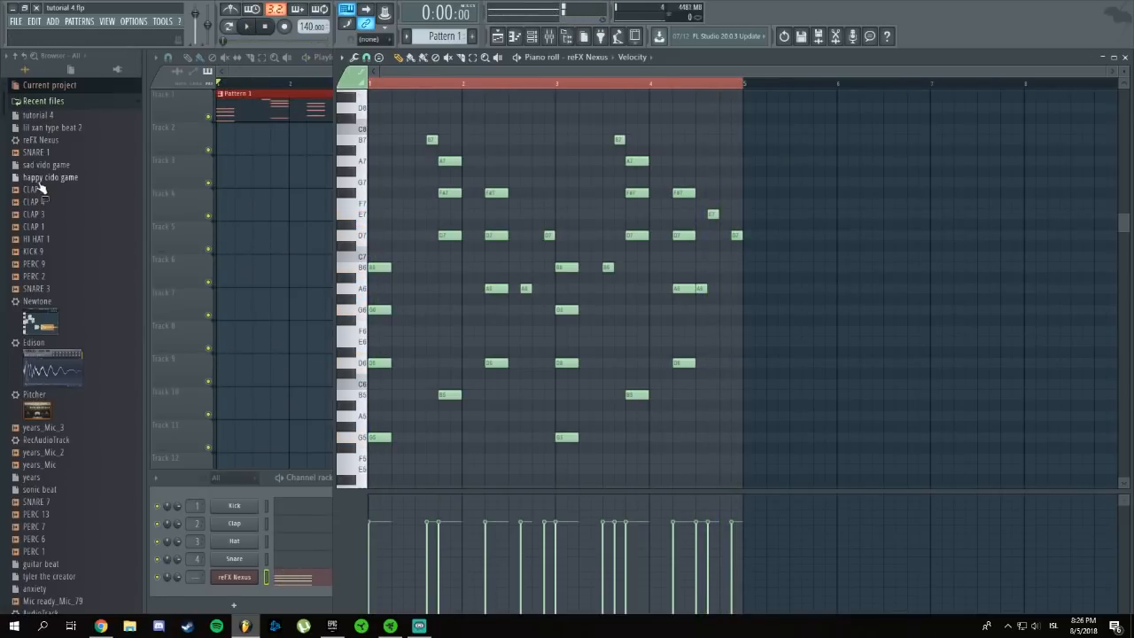
Create Pattern 2 and switch the channel rack to the step sequencer view.
click(263, 90)
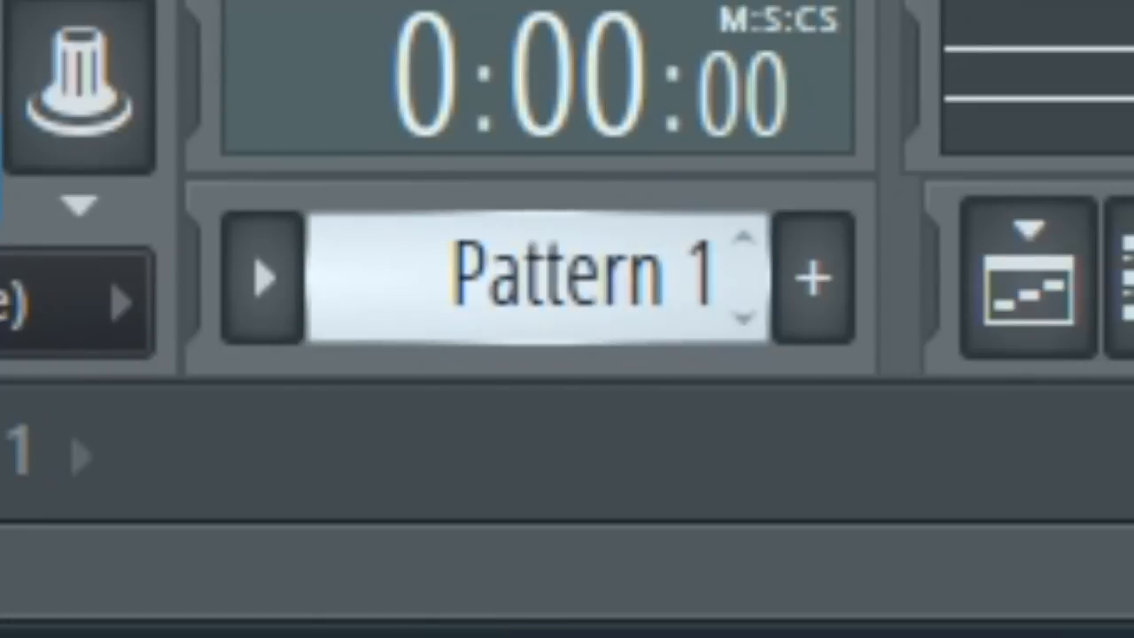
scroll(438, 38, down, 1)
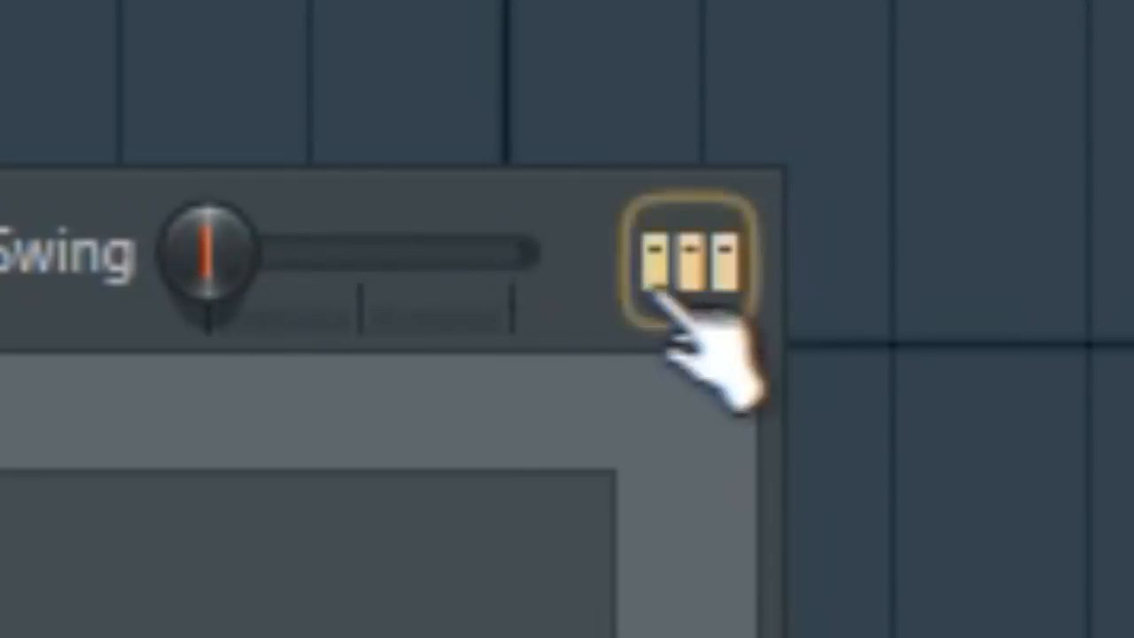
click(860, 448)
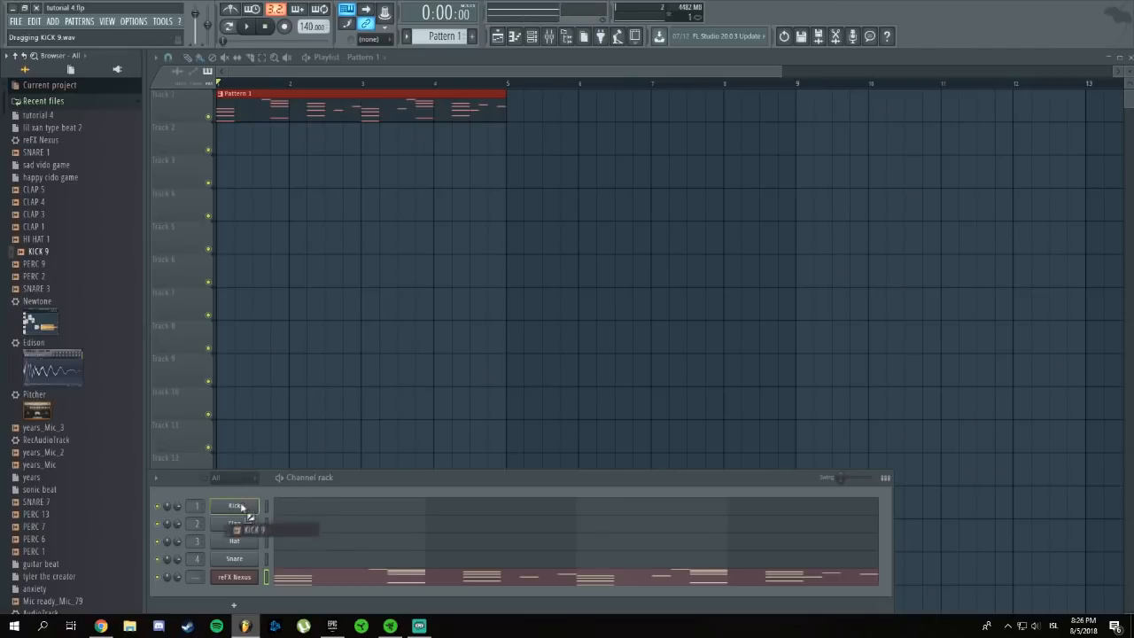
Load the samples KICK 9, SNARE 1, HI HAT 1 and CLAP 5 into the four drum channels.
click(39, 172)
drag(246, 524, 235, 523)
drag(39, 214, 163, 345)
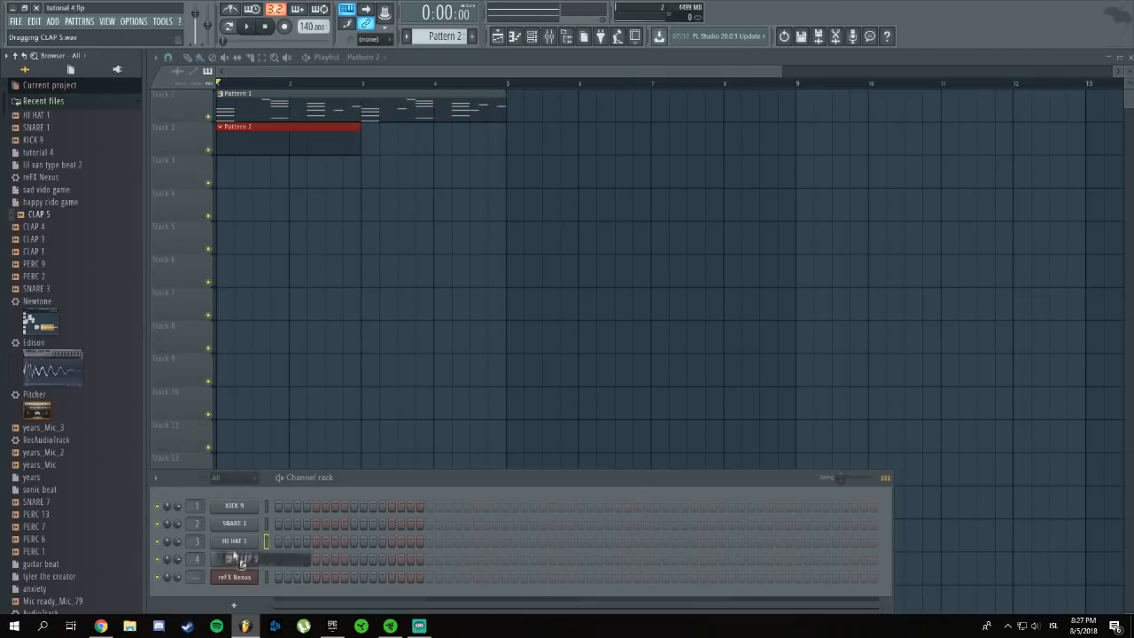
mouse_move(234, 558)
mouse_down()
mouse_move(237, 512)
mouse_move(237, 563)
mouse_up()
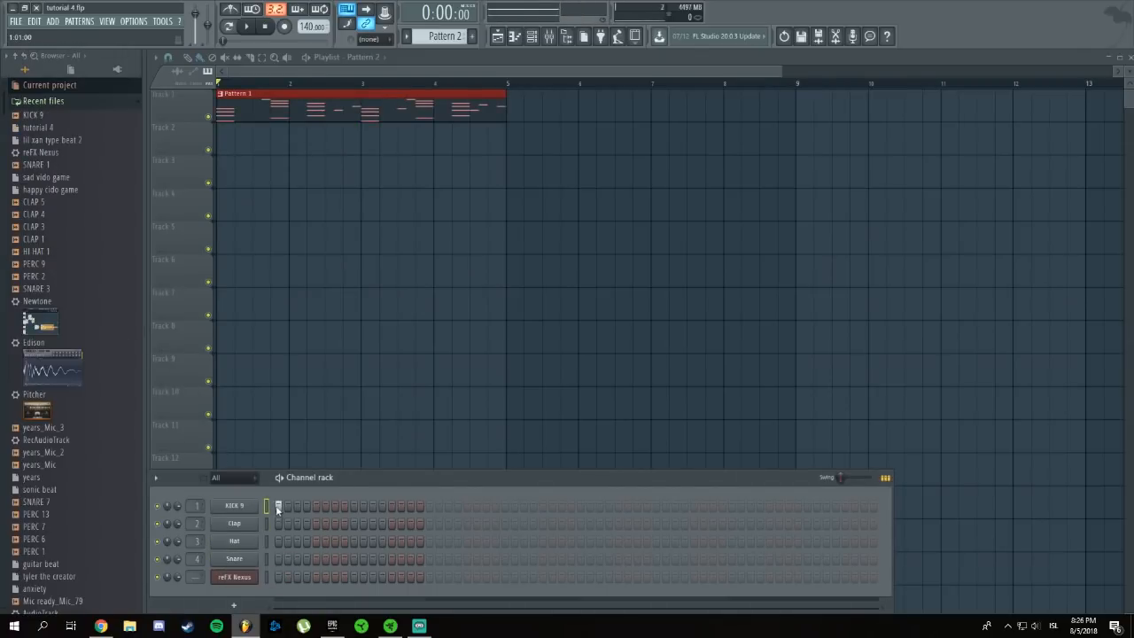
Place Pattern 2 at the start of track 2 and add a SNARE 1 hit at step 19 and KICK 9 hits at steps 31 and 33.
click(253, 147)
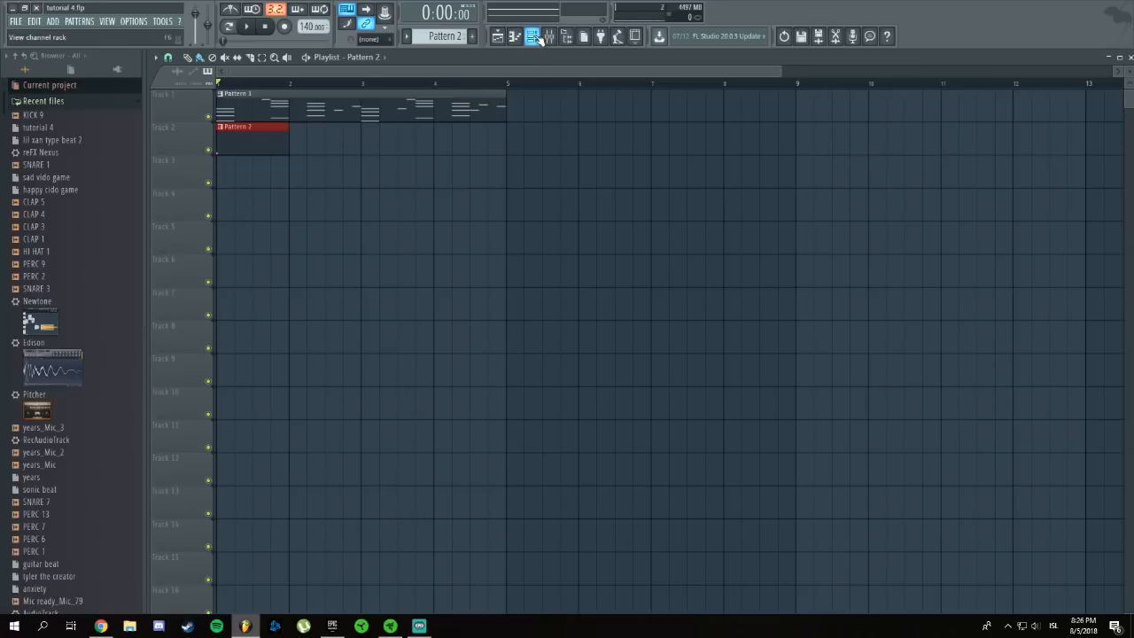
click(536, 38)
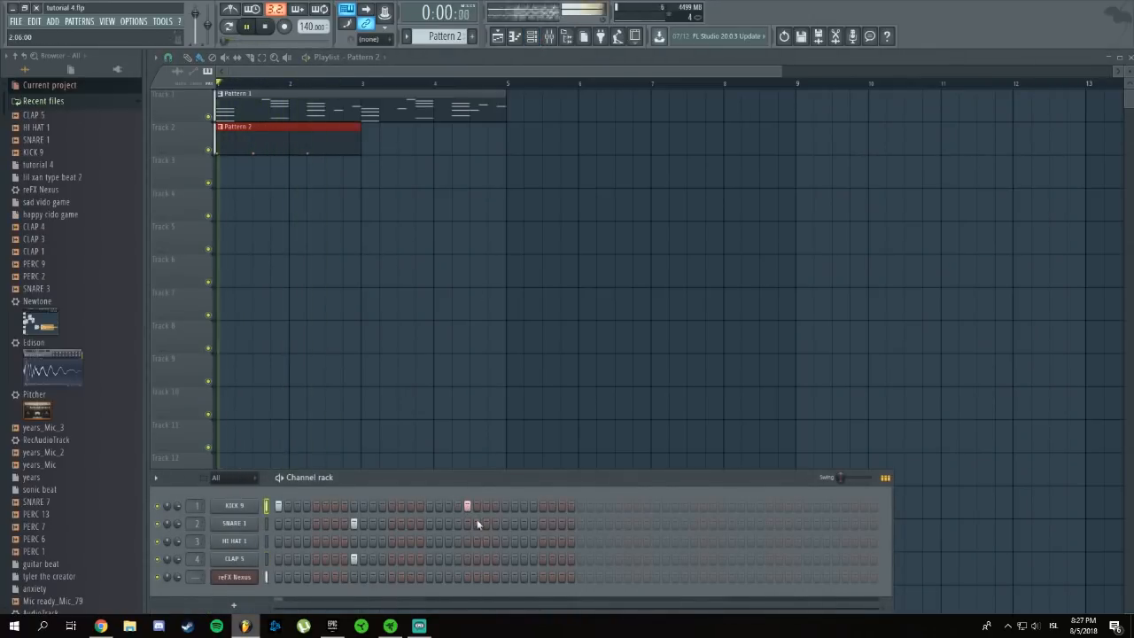
click(447, 506)
click(447, 523)
key(space)
click(562, 506)
click(580, 506)
key(space)
Add SNARE 1 and CLAP 5 hits at steps 41 and 57, and extend the Pattern 2 clip to bar 5.
click(655, 524)
click(655, 559)
click(807, 524)
click(807, 559)
drag(360, 140, 506, 140)
key(space)
key(space)
Add a KICK 9 hit at step 37, play the beat and clear the kick at step 38.
key(F6)
click(619, 506)
key(space)
key(space)
right_click(629, 506)
Add SNARE 1 hits at steps 47 and 51 and KICK 9 hits at steps 53, 55, 56 and 59, checking by playback.
click(713, 524)
click(750, 524)
drag(769, 506, 798, 506)
key(space)
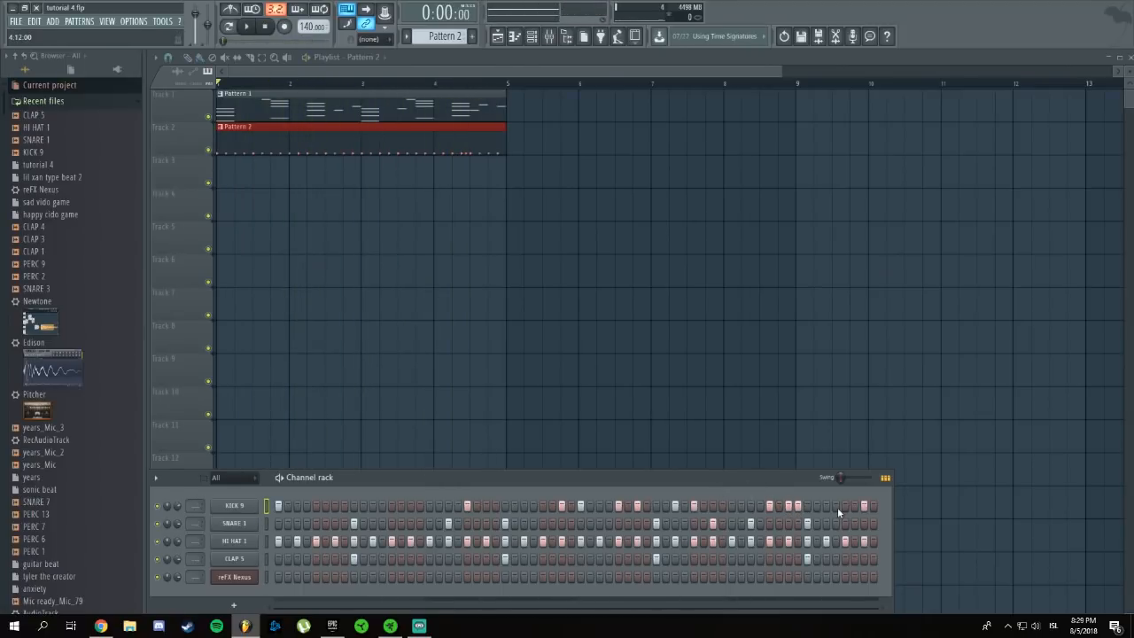
key(space)
click(827, 507)
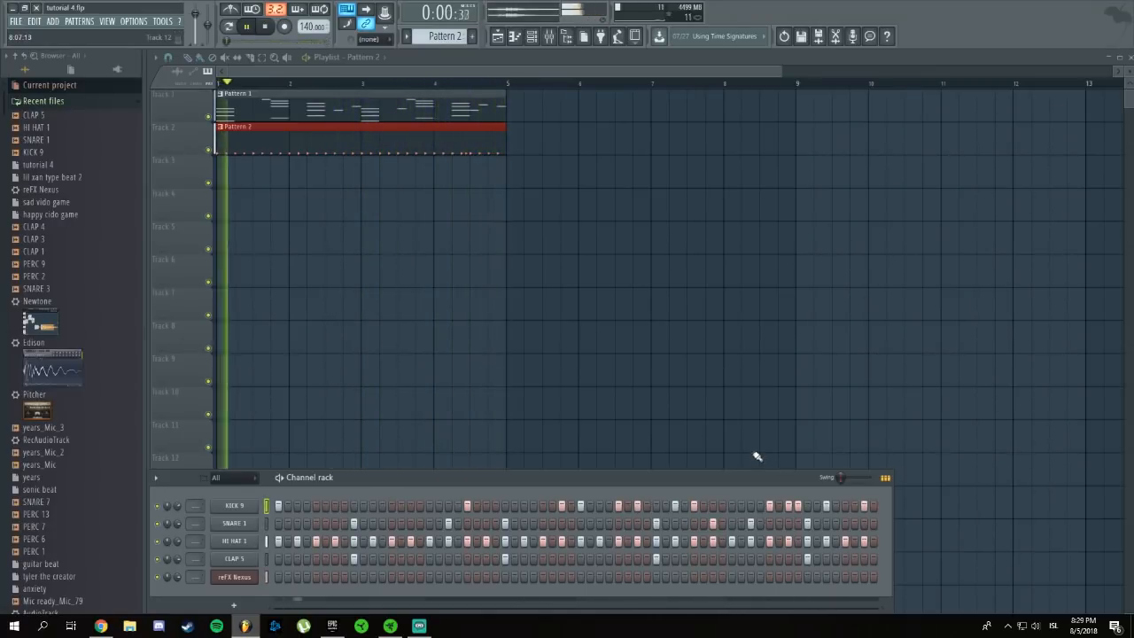
click(443, 59)
key(space)
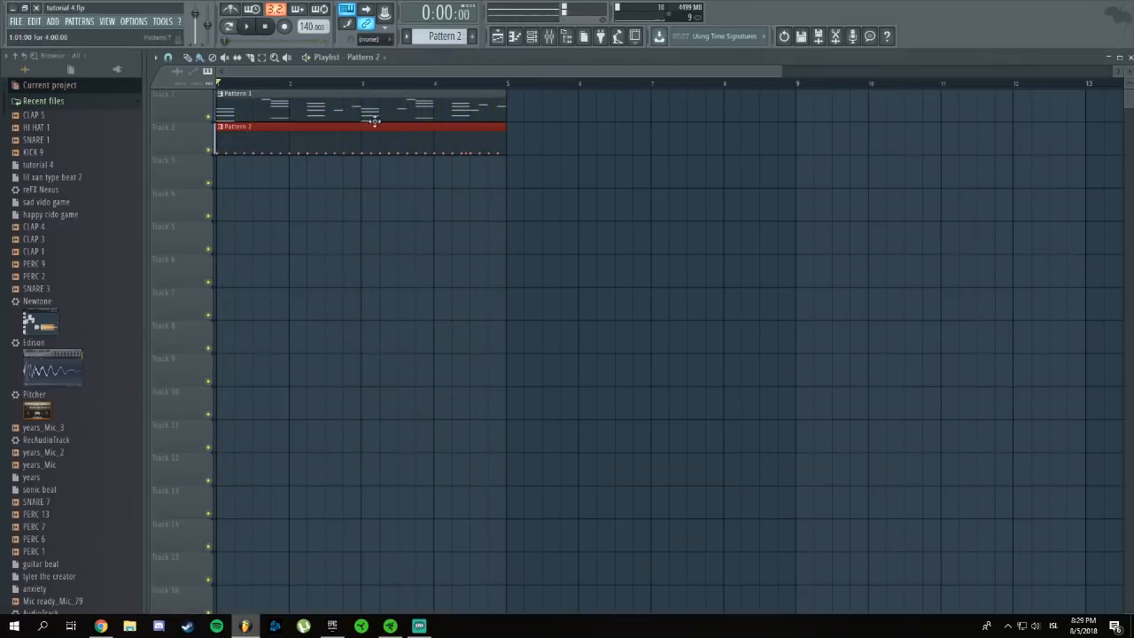
Add a second reFX Nexus channel and place Pattern 3 at the start of track 3.
click(533, 38)
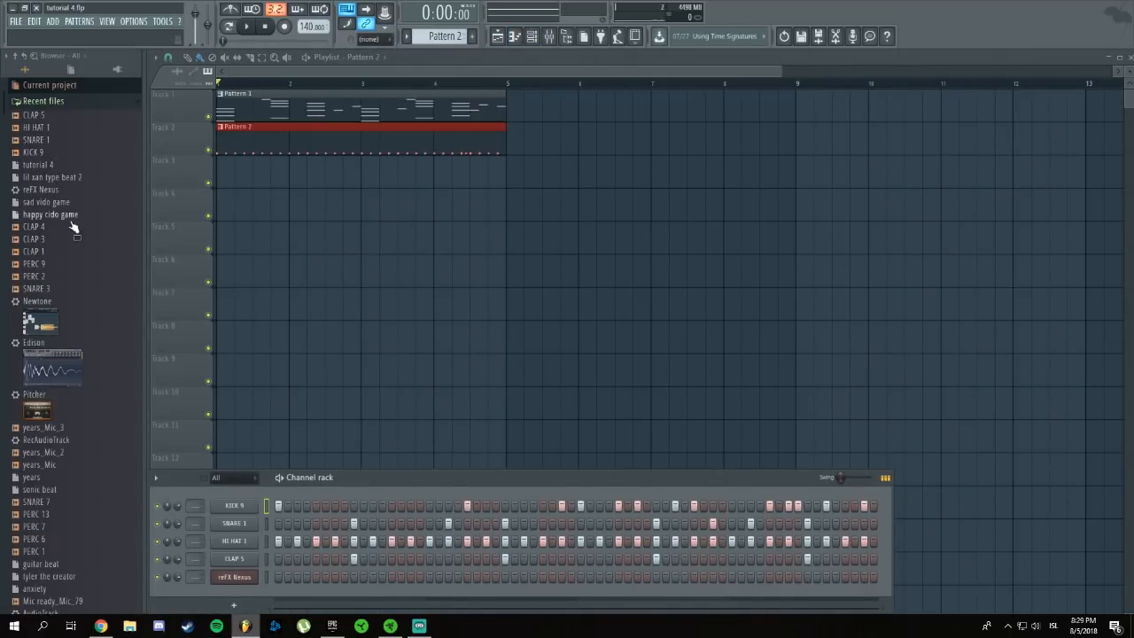
drag(196, 334, 234, 589)
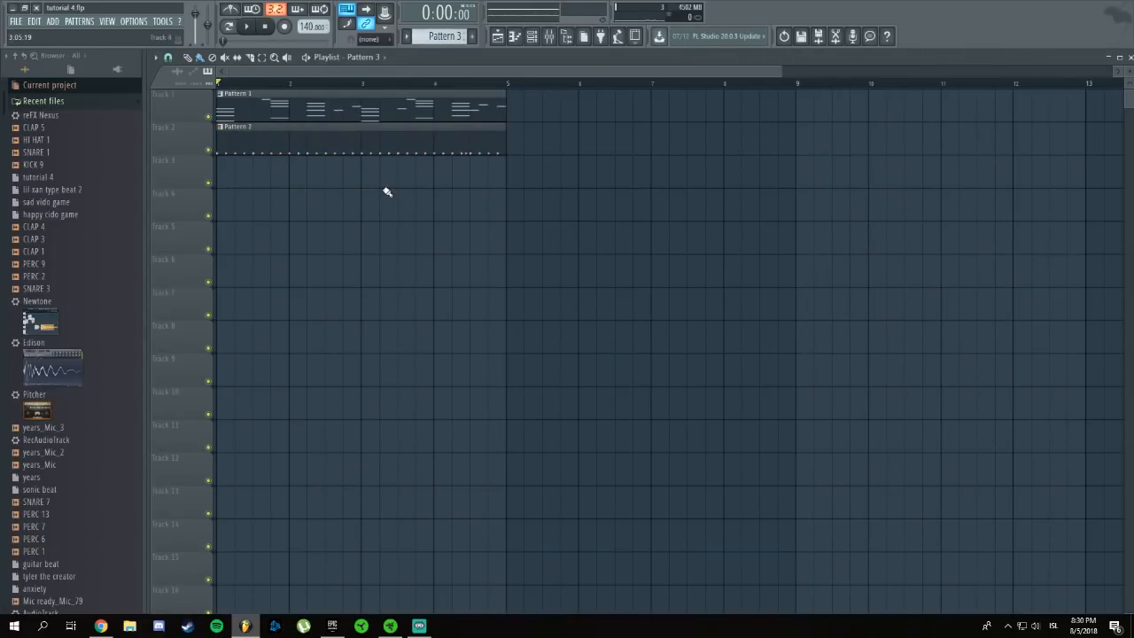
drag(406, 171, 263, 171)
double_click(269, 171)
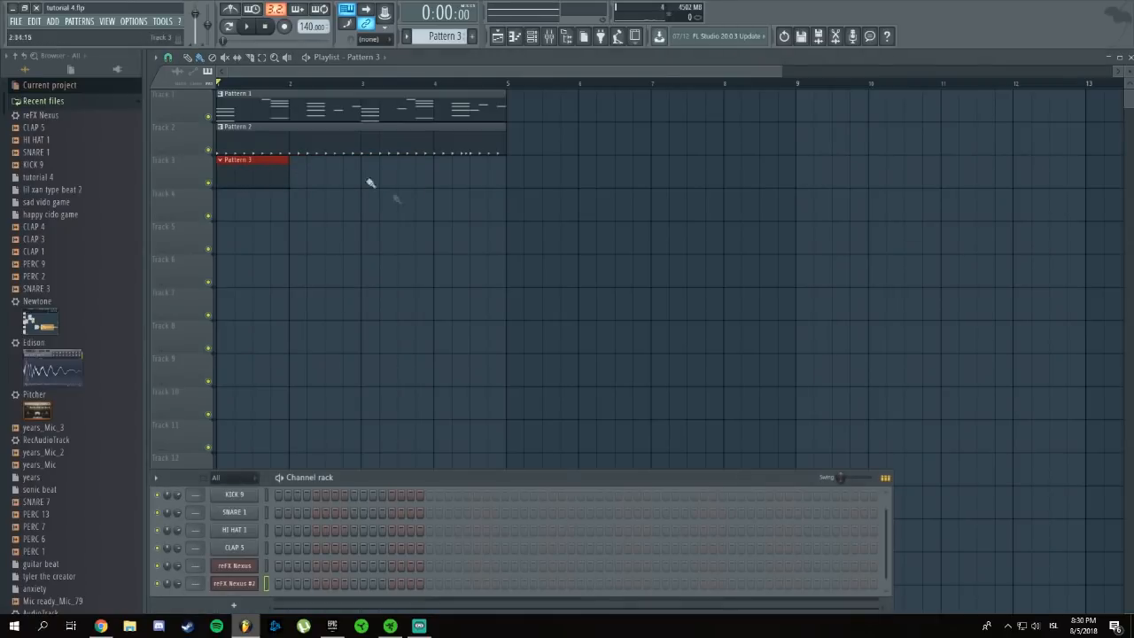
Enter short G4, B4 and D5 notes for reFX Nexus #2 in the Pattern 3 piano roll and play them.
click(886, 478)
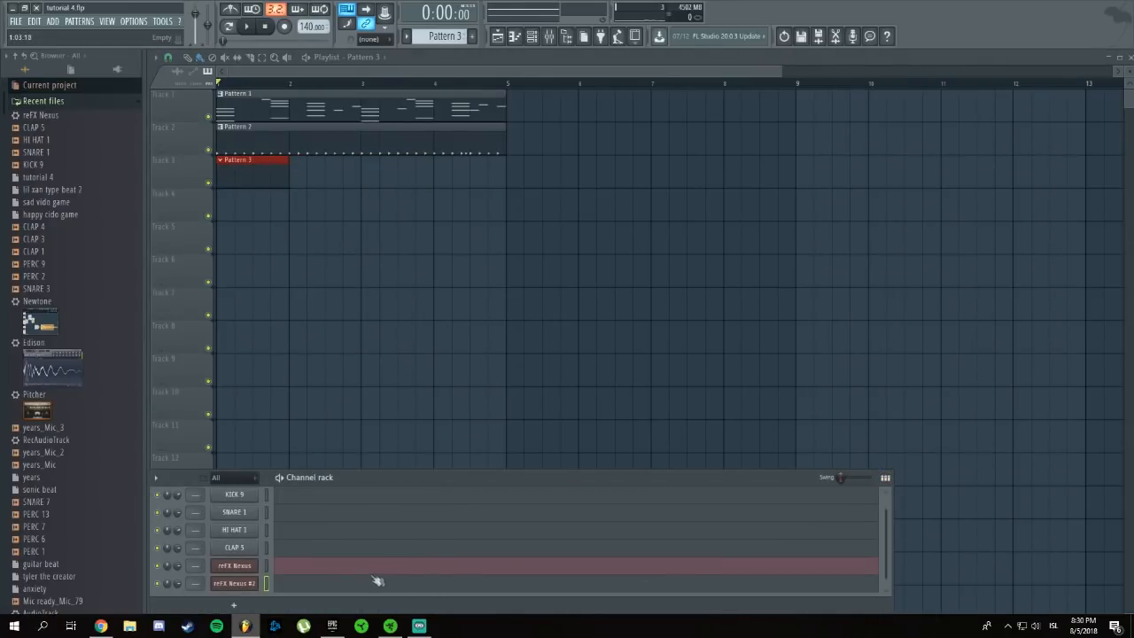
click(341, 585)
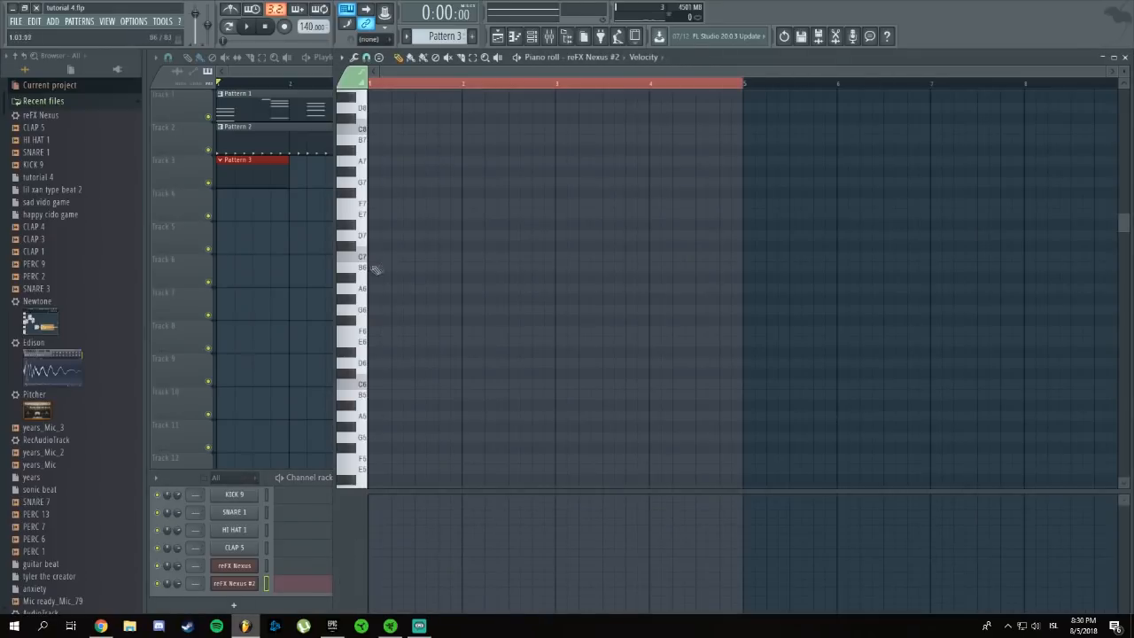
scroll(363, 396, down, 3)
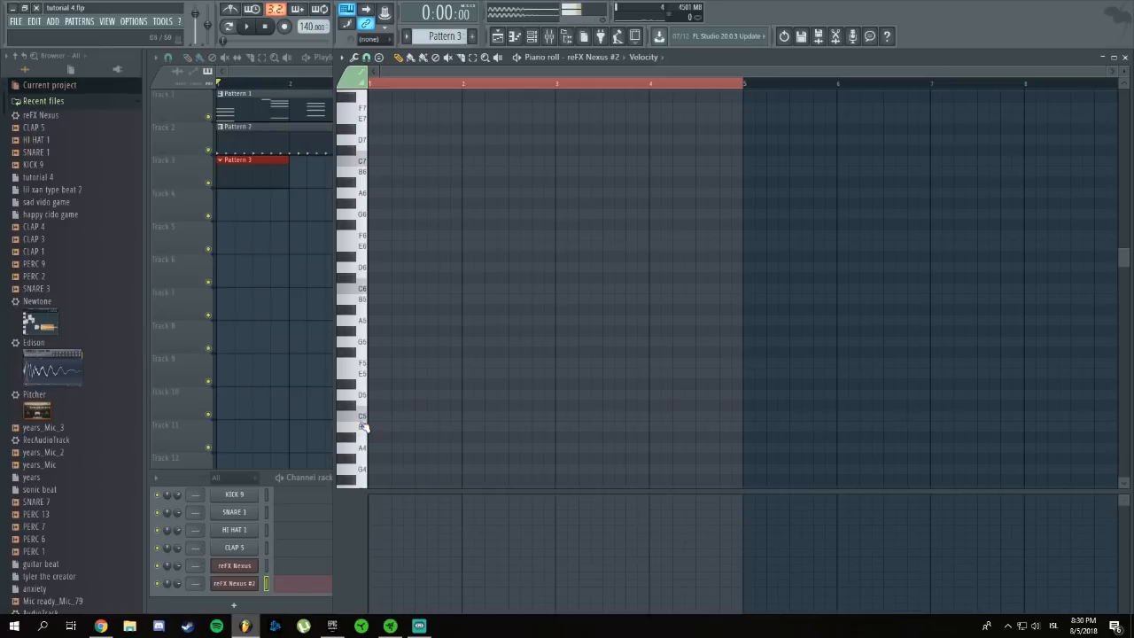
scroll(363, 426, down, 3)
key(space)
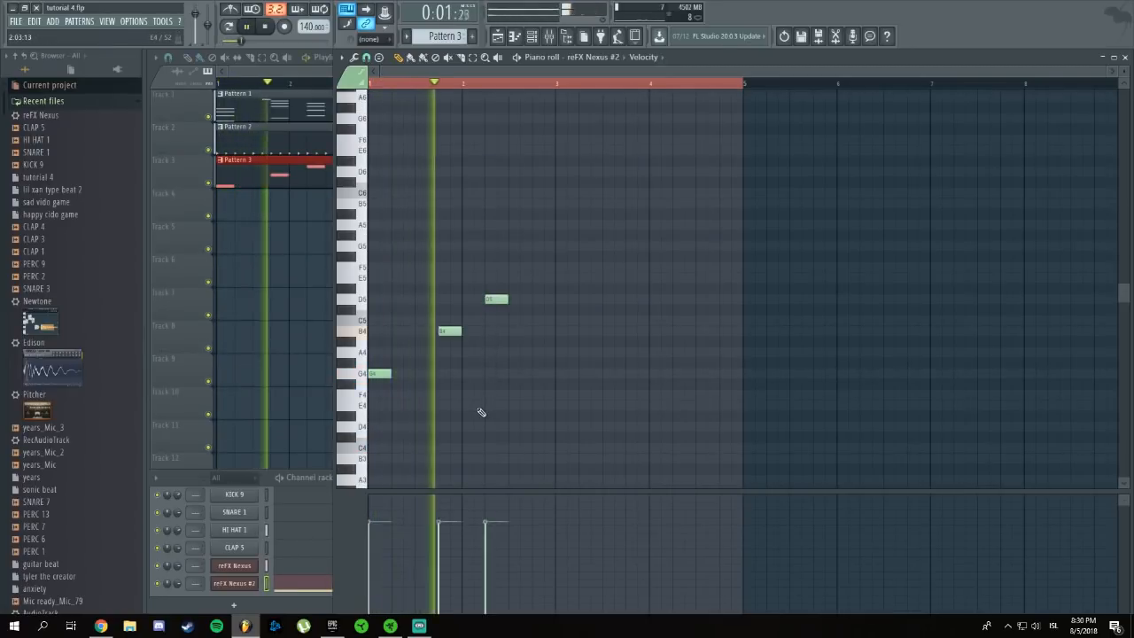
key(space)
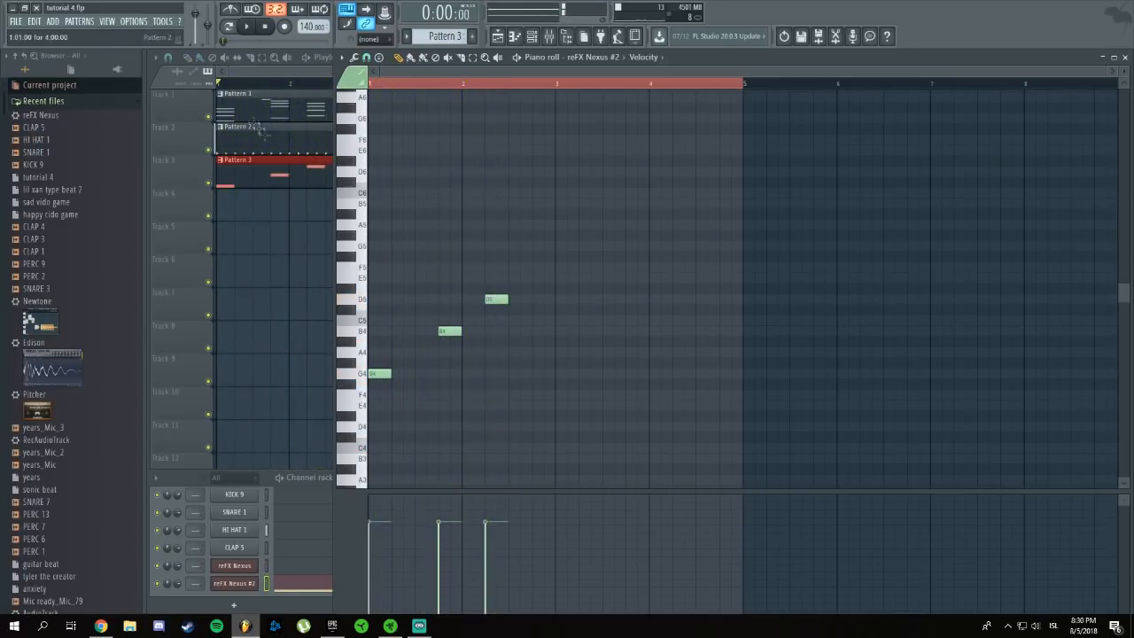
Examine the Pattern 1 melody's low notes, return to Pattern 3 and play the song.
double_click(253, 110)
scroll(448, 318, up, 3)
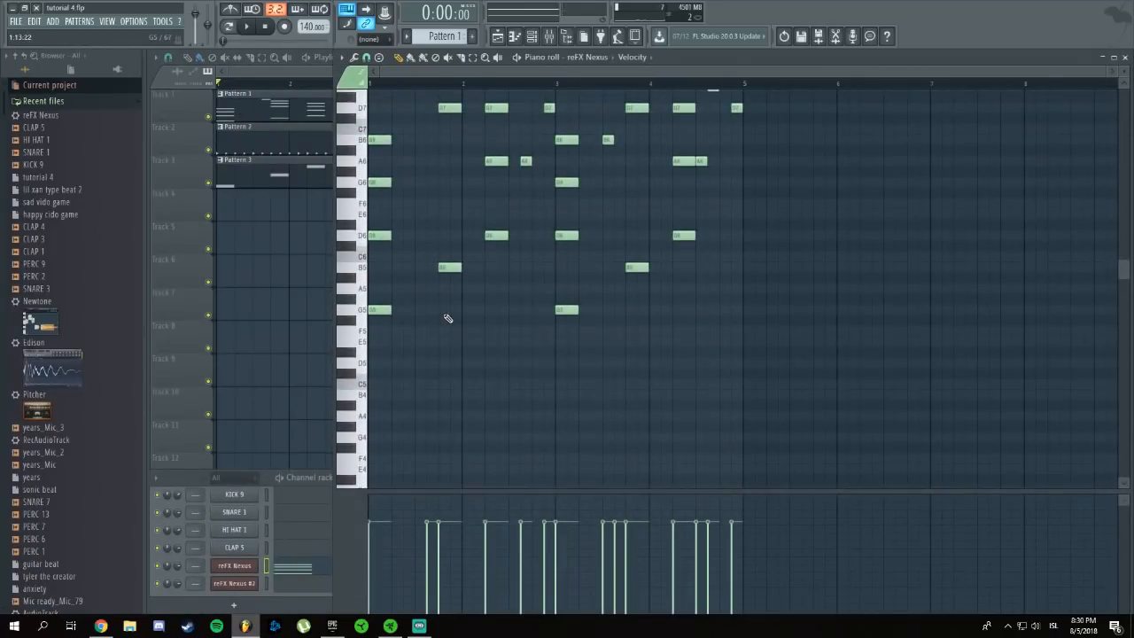
double_click(281, 169)
key(space)
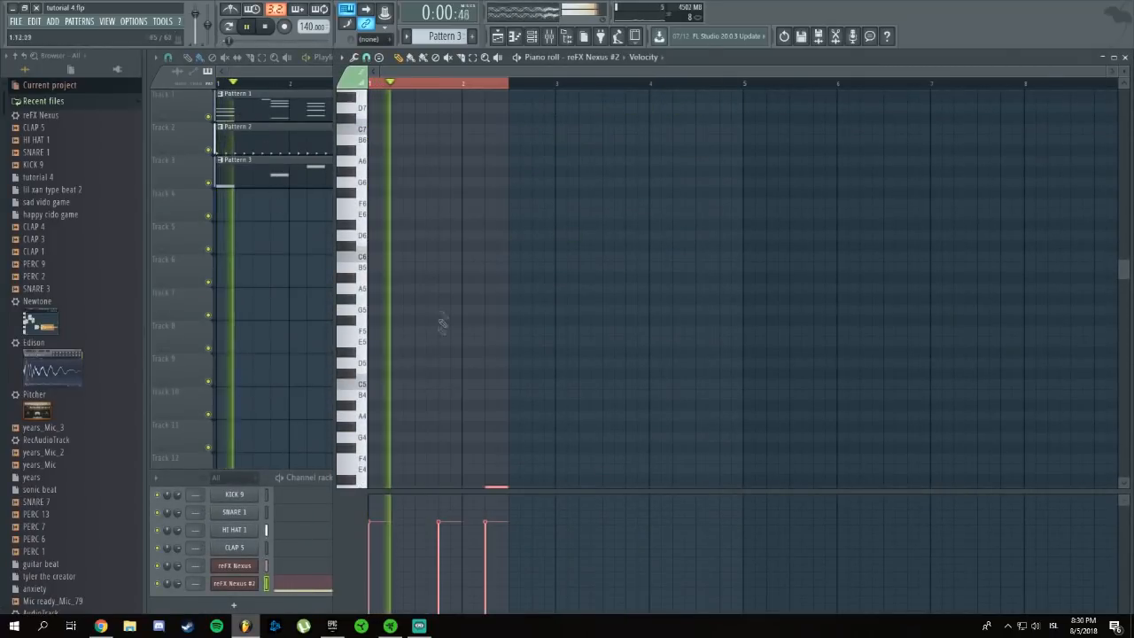
key(space)
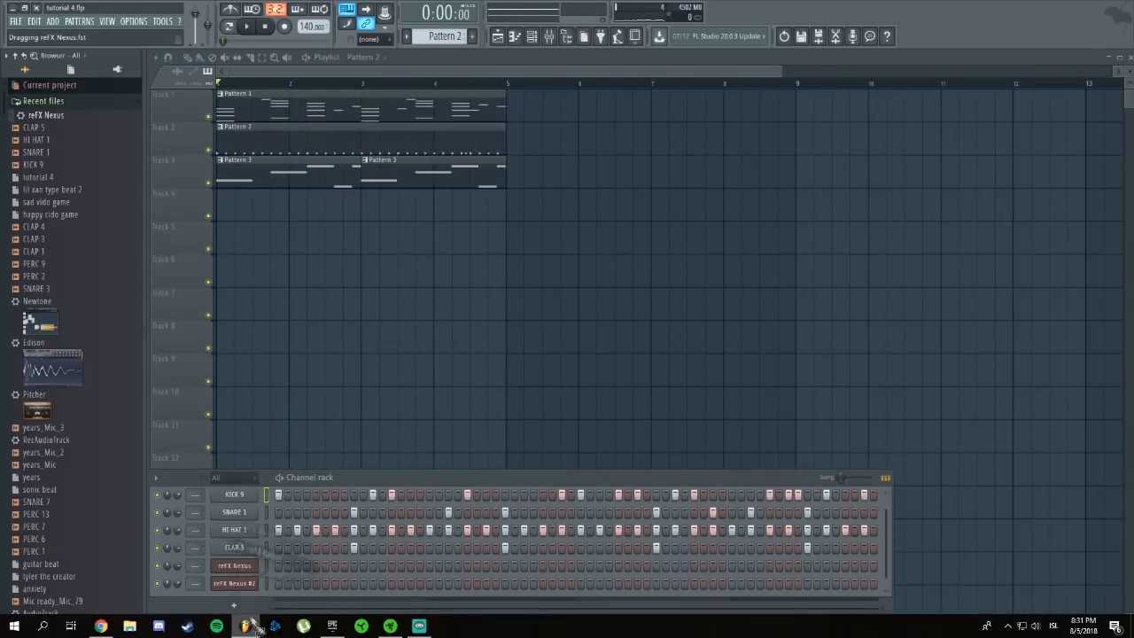
Add a third reFX Nexus channel and copy the Pattern 3 notes of reFX Nexus #2 into it.
drag(253, 625, 235, 598)
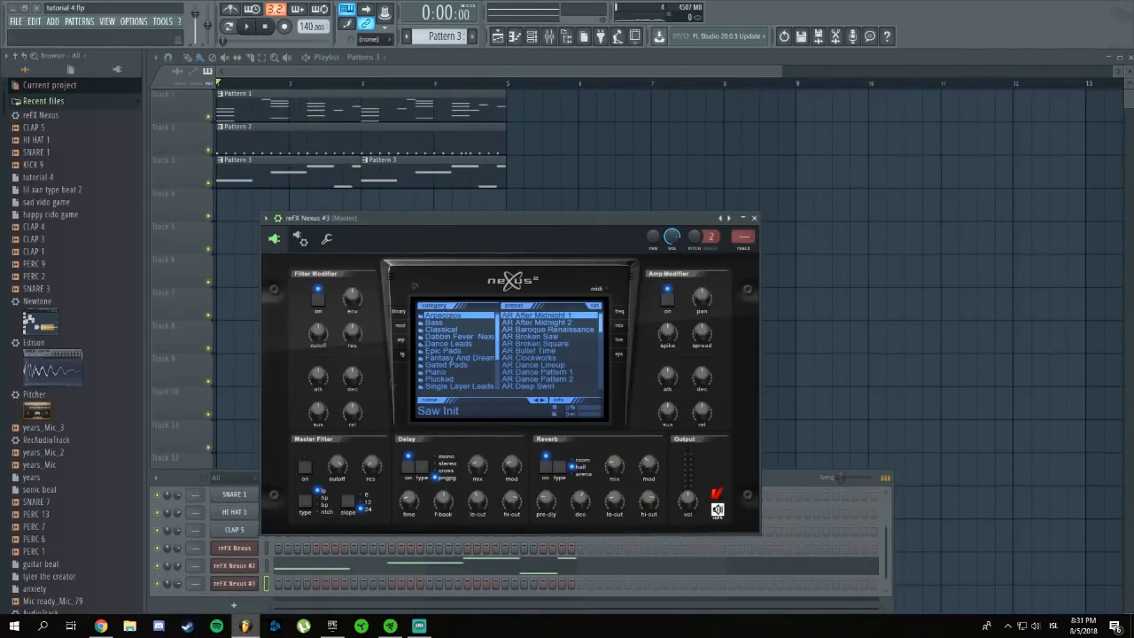
right_click(262, 568)
click(251, 592)
right_click(248, 591)
click(380, 517)
Change the last two Pattern 3 notes of reFX Nexus #2 to D3 and A3.
click(417, 585)
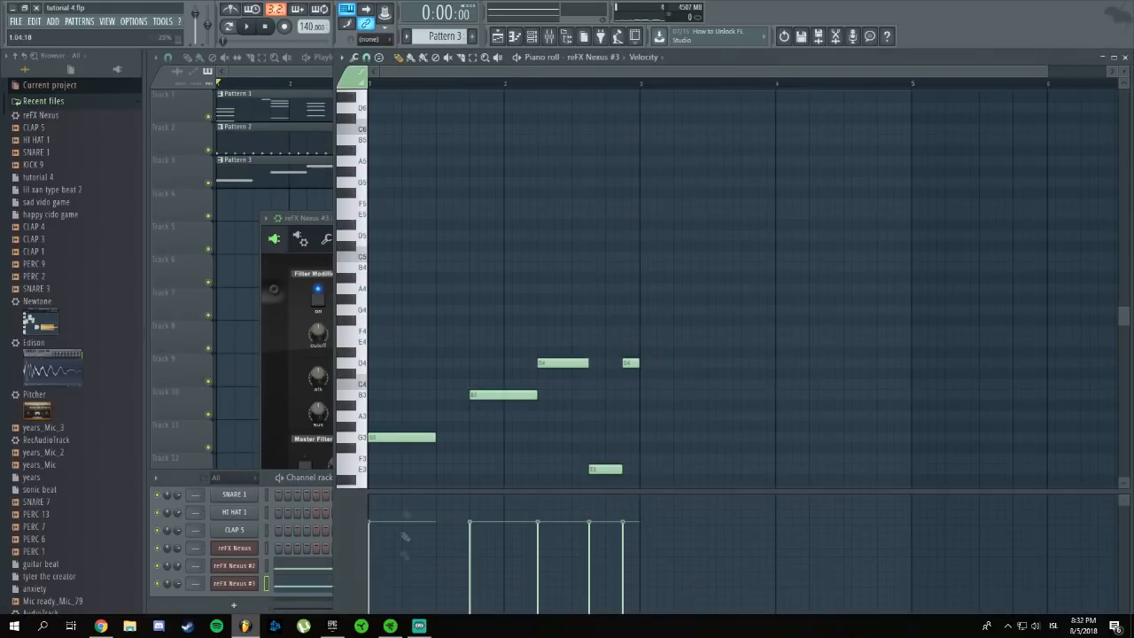
key(ctrl+a)
drag(539, 473, 390, 380)
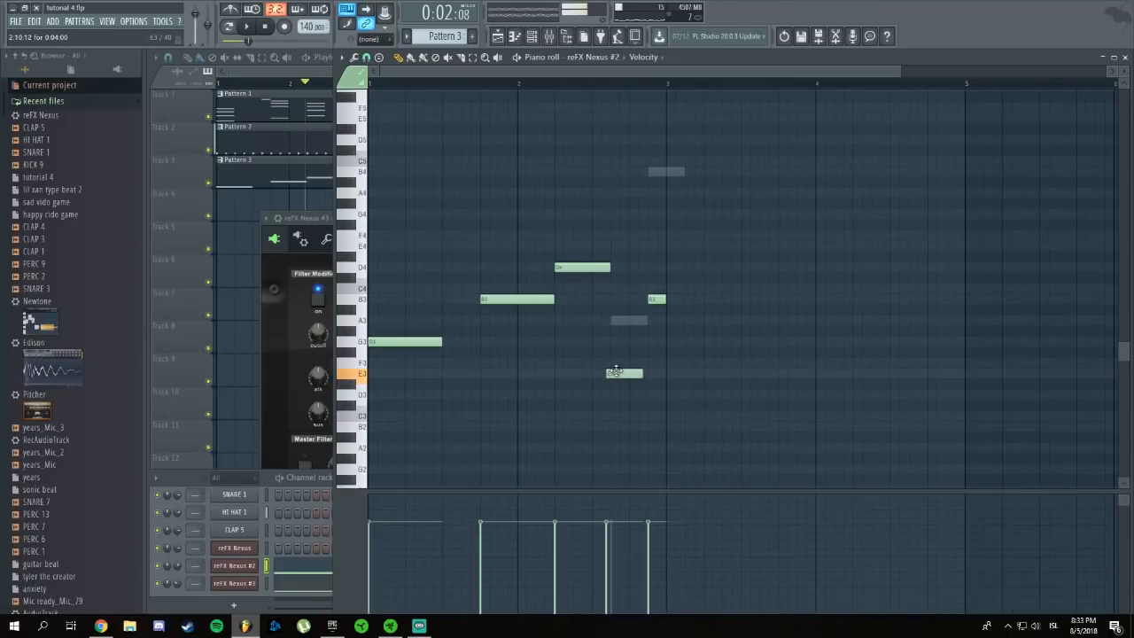
drag(615, 393, 615, 401)
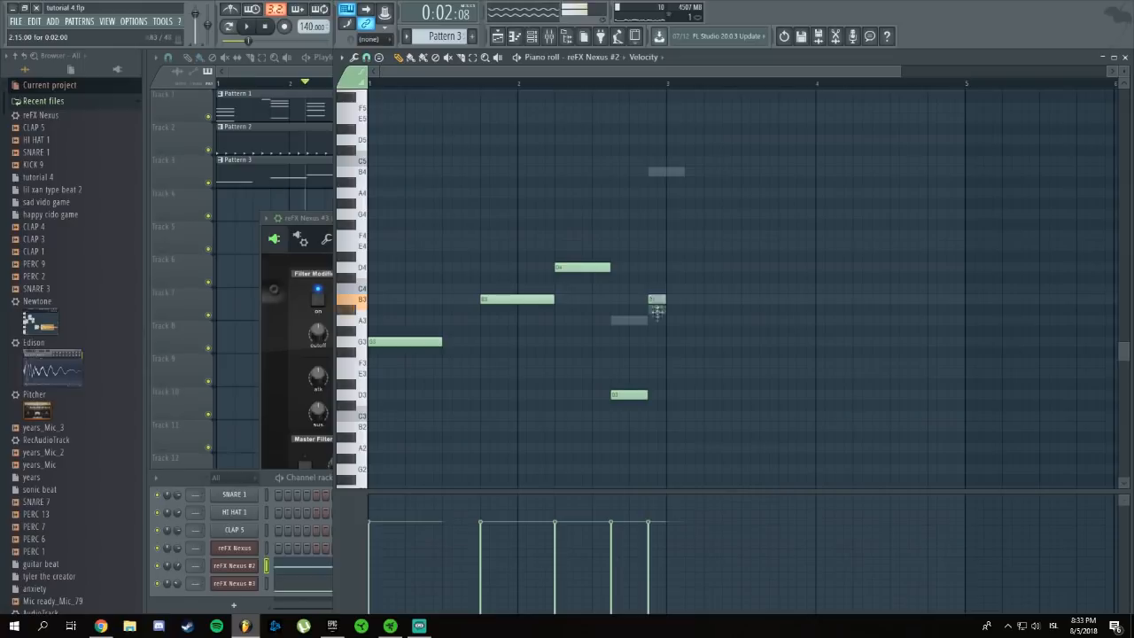
Change the last two Pattern 3 notes of reFX Nexus #3 to D3 and A3, and delete the stray B4 note.
click(534, 37)
click(599, 592)
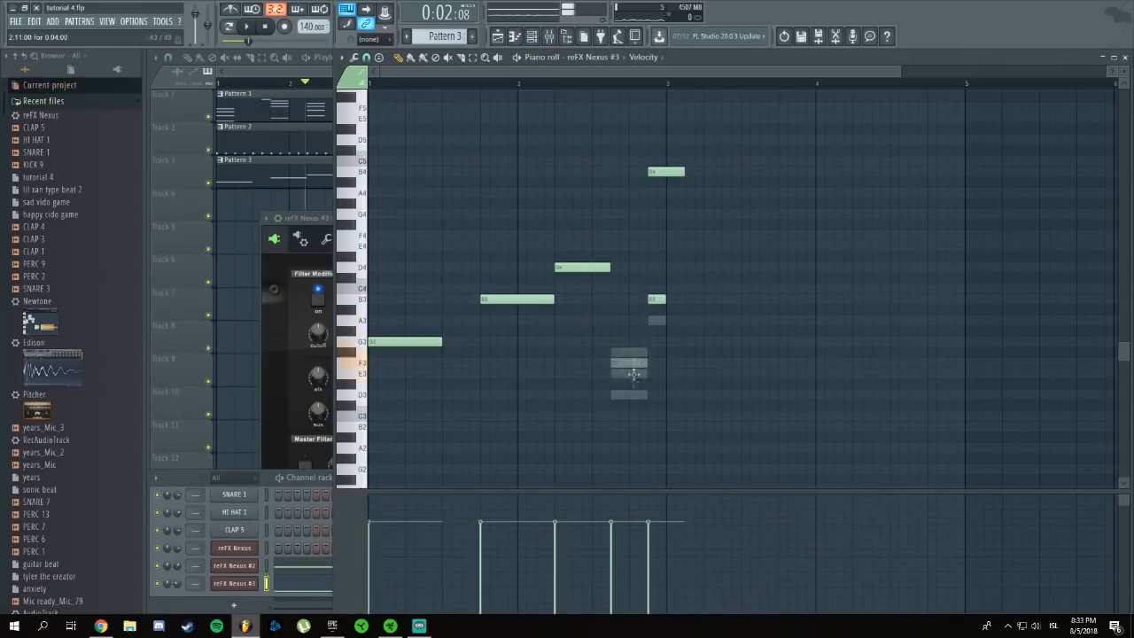
right_click(665, 171)
key(space)
scroll(633, 380, up, 2)
scroll(633, 381, down, 2)
key(space)
scroll(632, 380, up, 1)
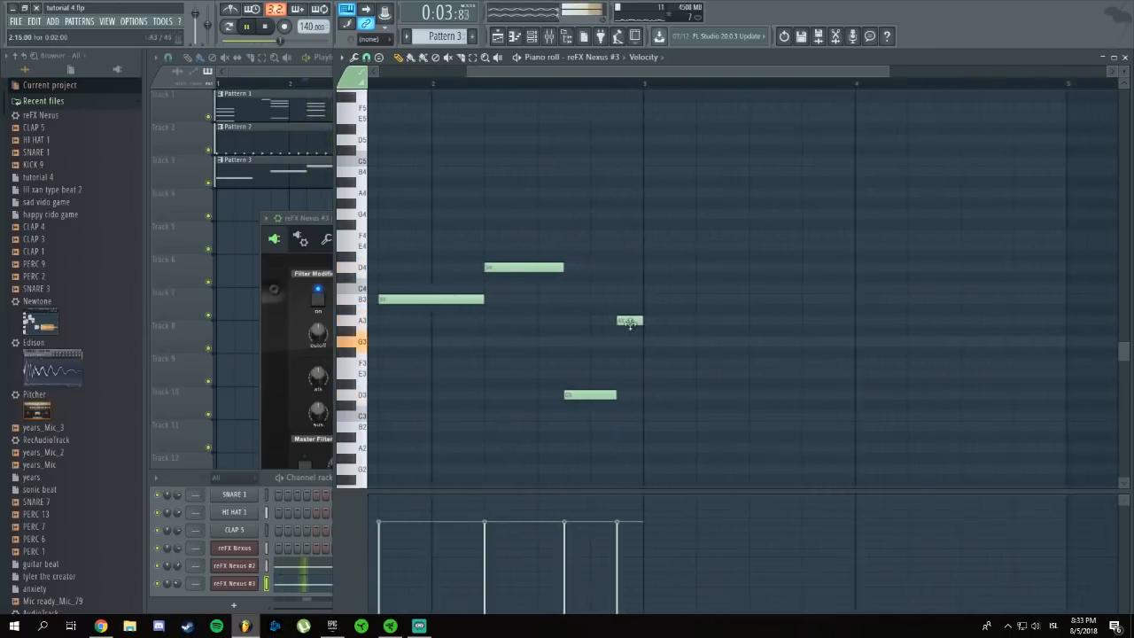
Play the song to hear the revised Pattern 3 notes and return to the playlist.
key(space)
scroll(630, 323, down, 1)
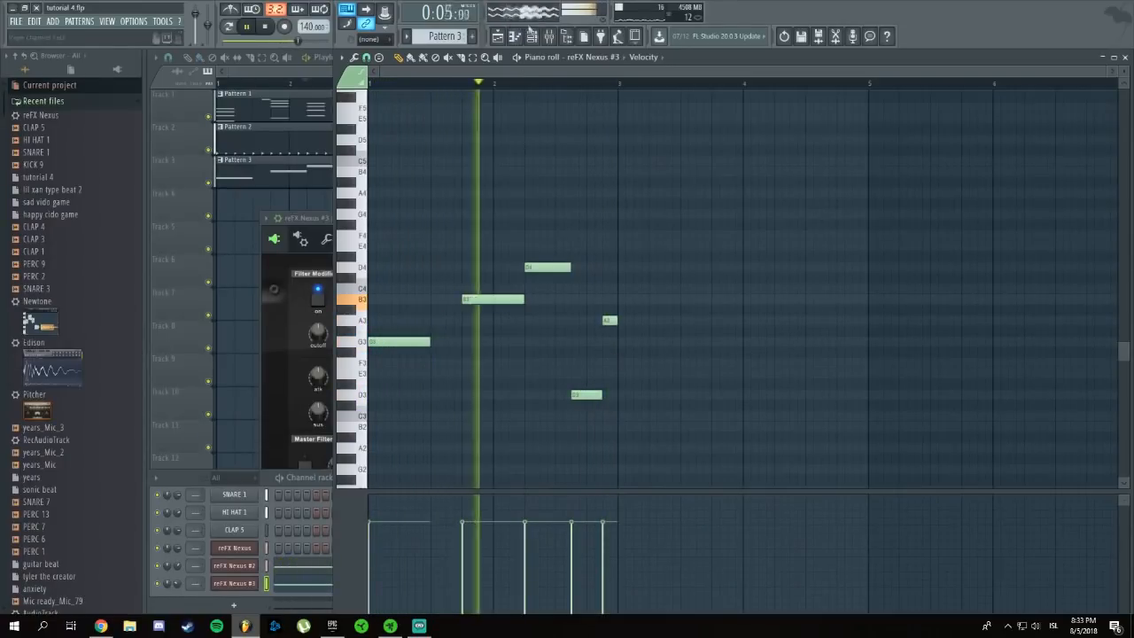
click(531, 36)
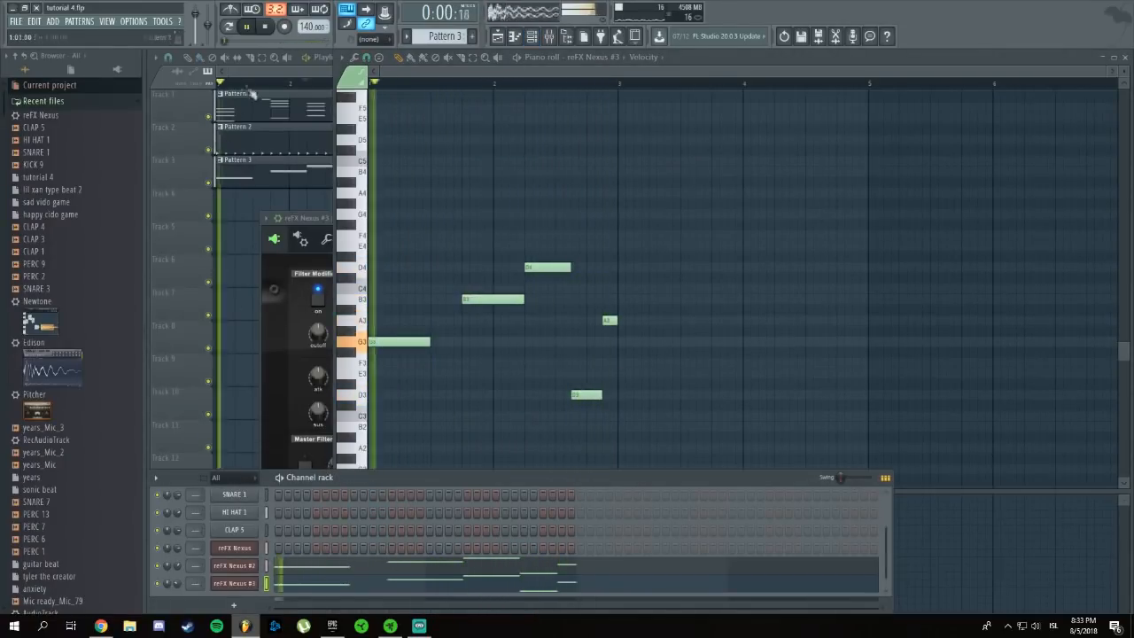
click(254, 72)
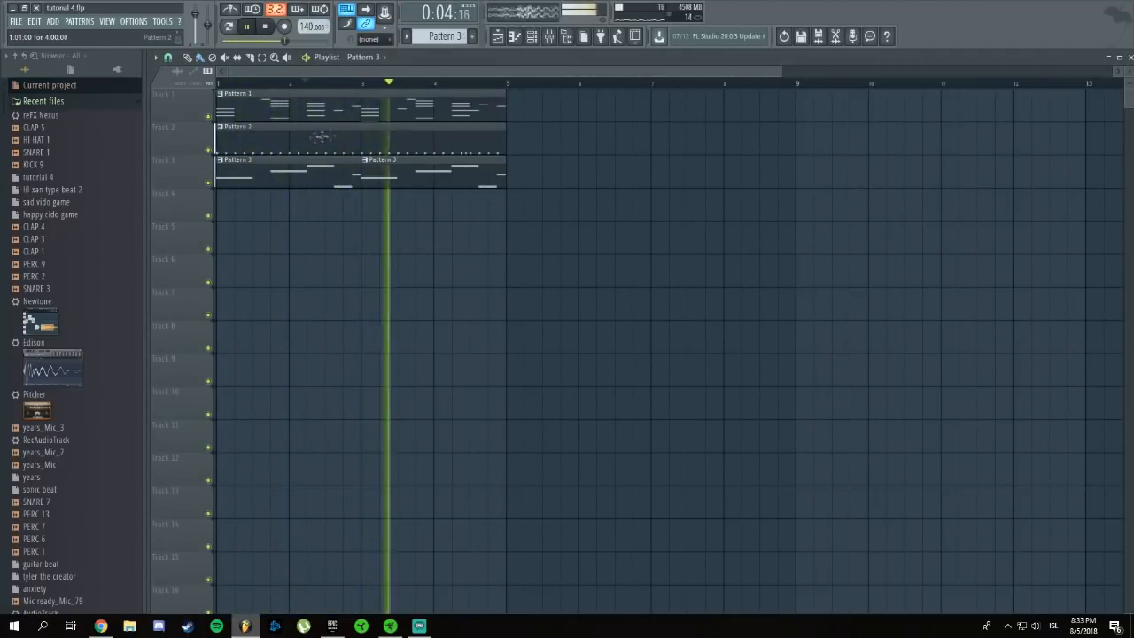
key(space)
Arrange the playlist with Pattern 1 repeated from bar 1 through 16 and Patterns 2 and 3 only from bar 9 through 16.
right_click(477, 215)
right_click(678, 216)
drag(621, 237, 260, 142)
drag(258, 170, 836, 170)
scroll(612, 232, down, 3)
drag(466, 144, 317, 109)
drag(267, 112, 612, 113)
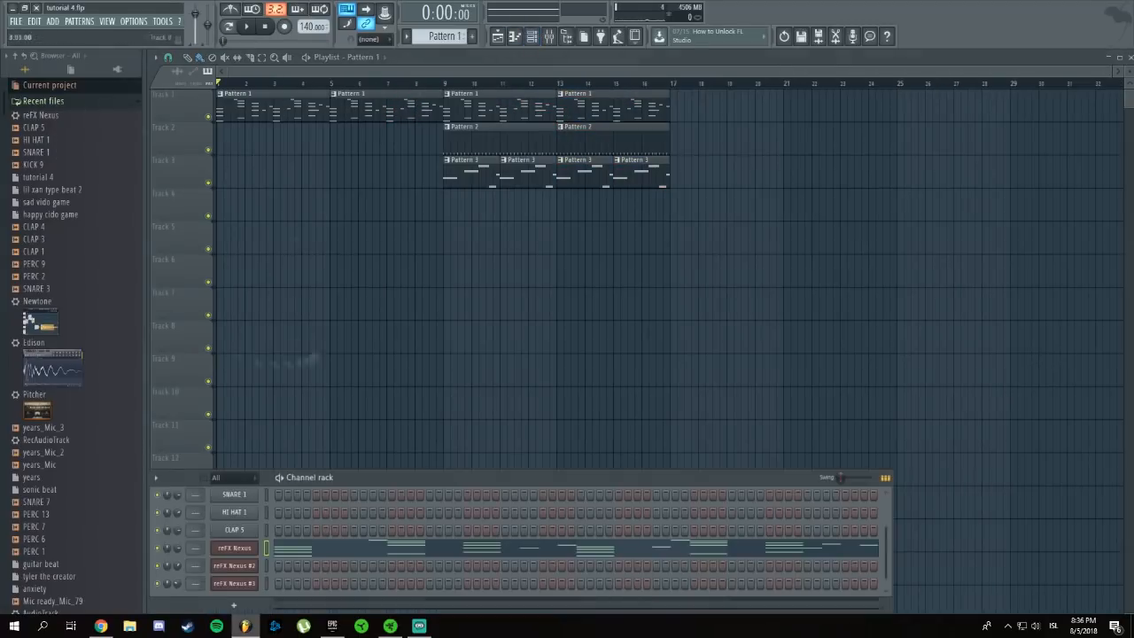
Add a fourth reFX Nexus channel with the LD Attack Lead 3 preset and adjust the status and speed on its modulation page.
click(235, 546)
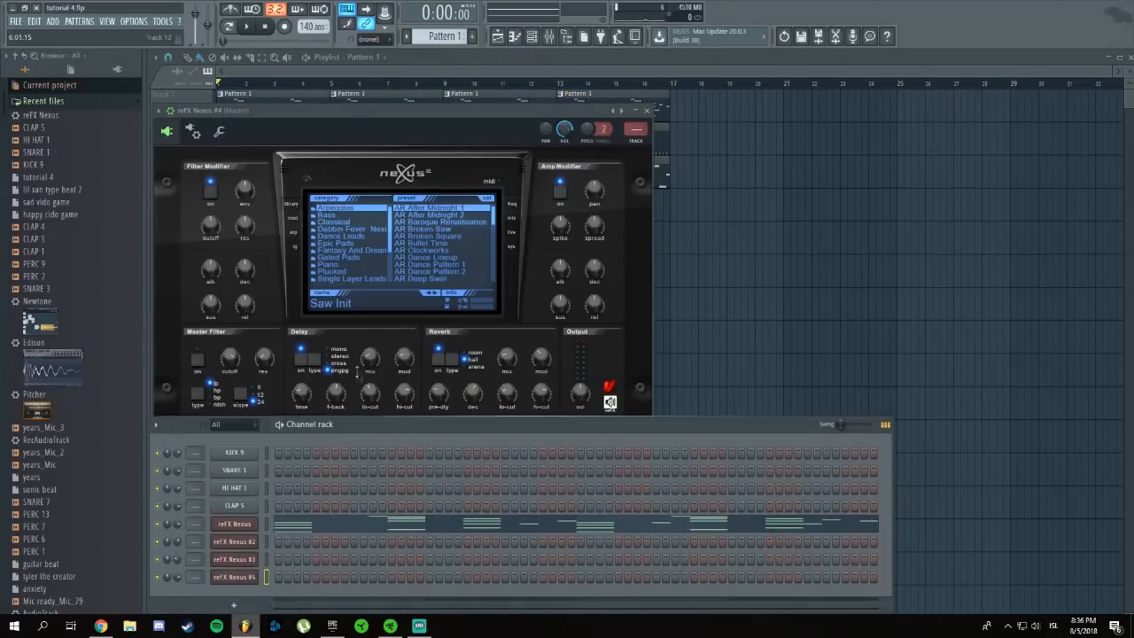
drag(358, 149, 358, 58)
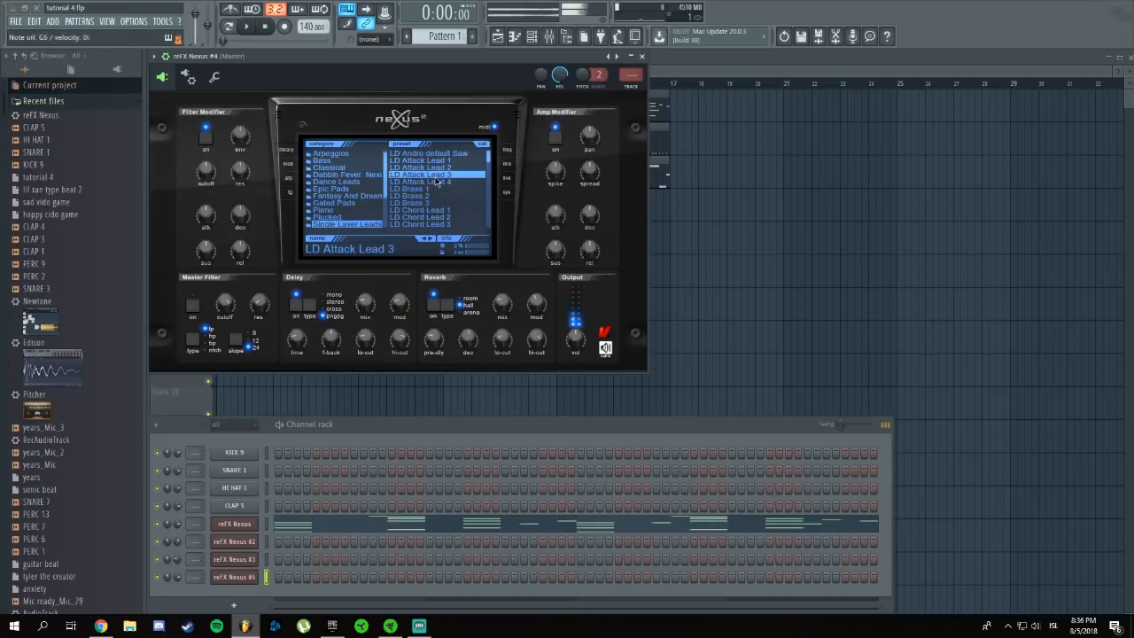
click(287, 164)
click(361, 218)
click(364, 226)
click(376, 250)
click(365, 226)
click(364, 261)
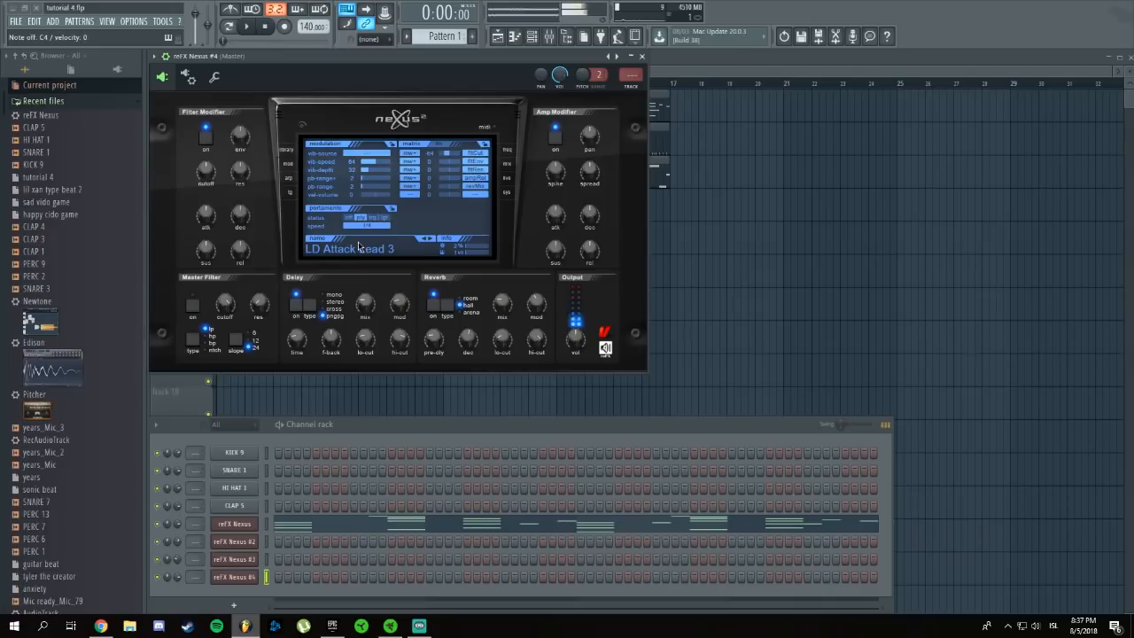
Play the song from the start while trying out lead notes on reFX Nexus #4.
key(space)
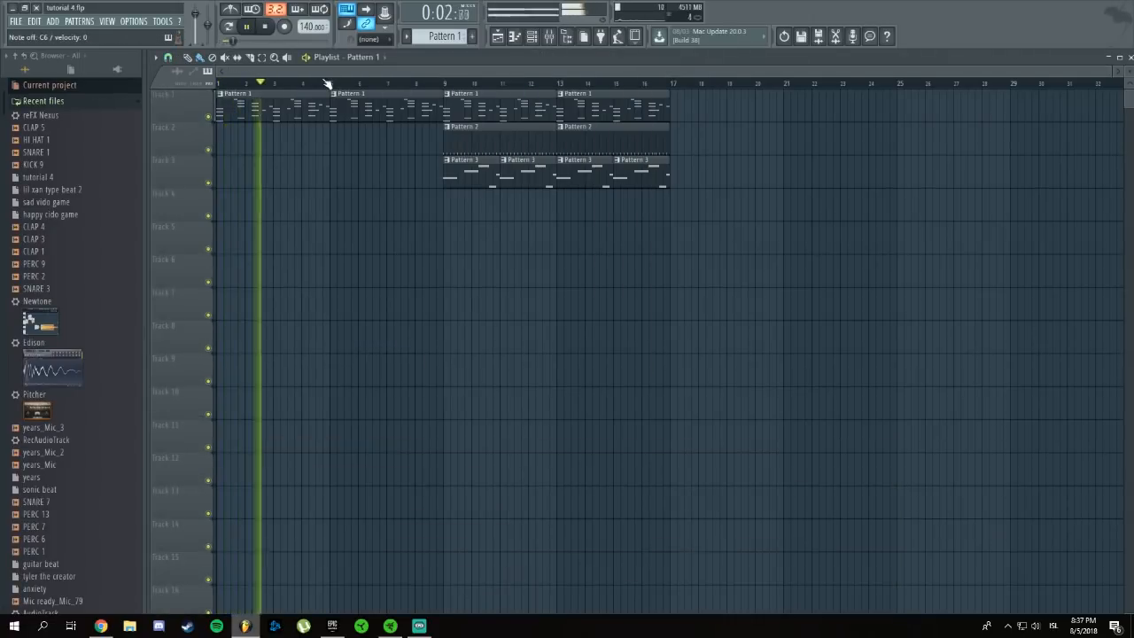
key(space)
click(531, 37)
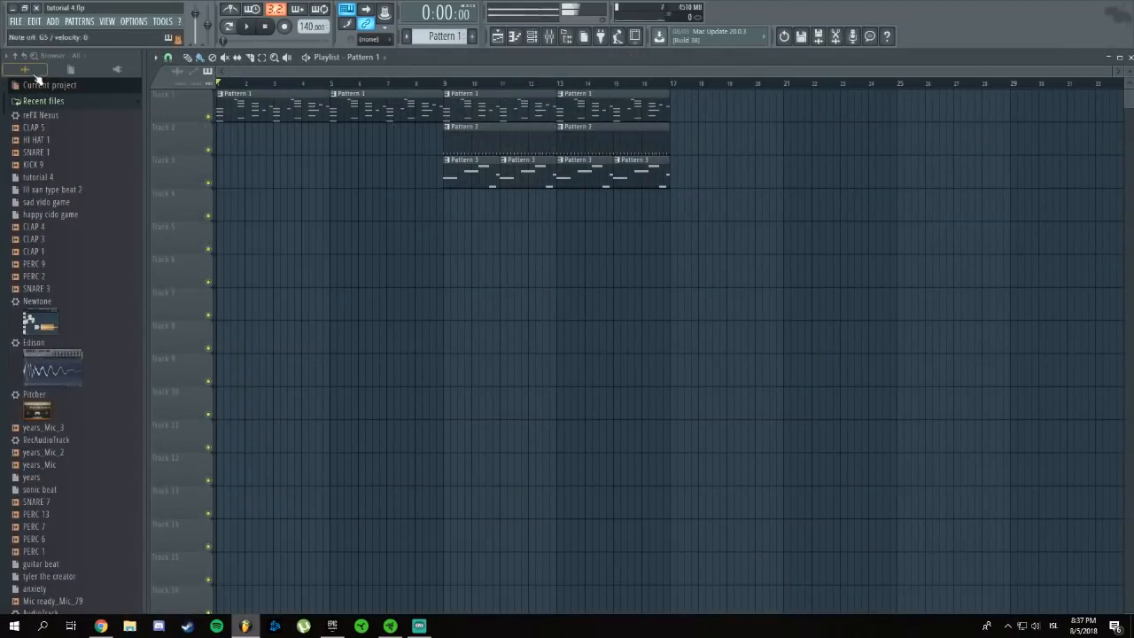
key(space)
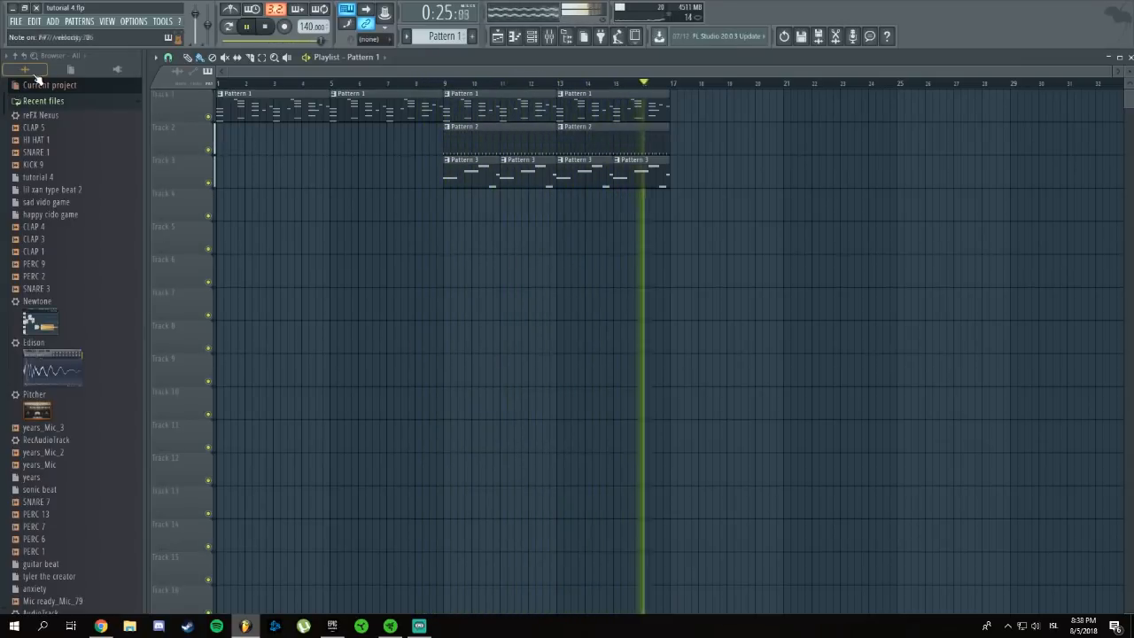
key(space)
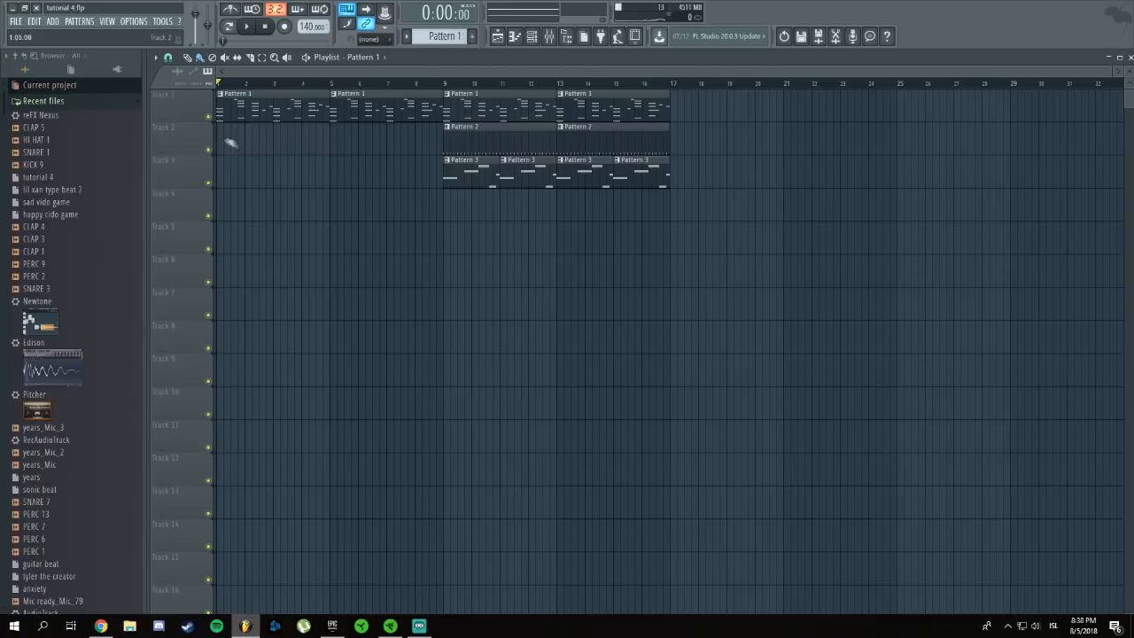
Place a new Pattern 4 at the start of track 2 and enter a D7 note for reFX Nexus #4 at its beginning.
click(225, 140)
double_click(224, 140)
click(863, 425)
click(381, 577)
click(374, 268)
key(space)
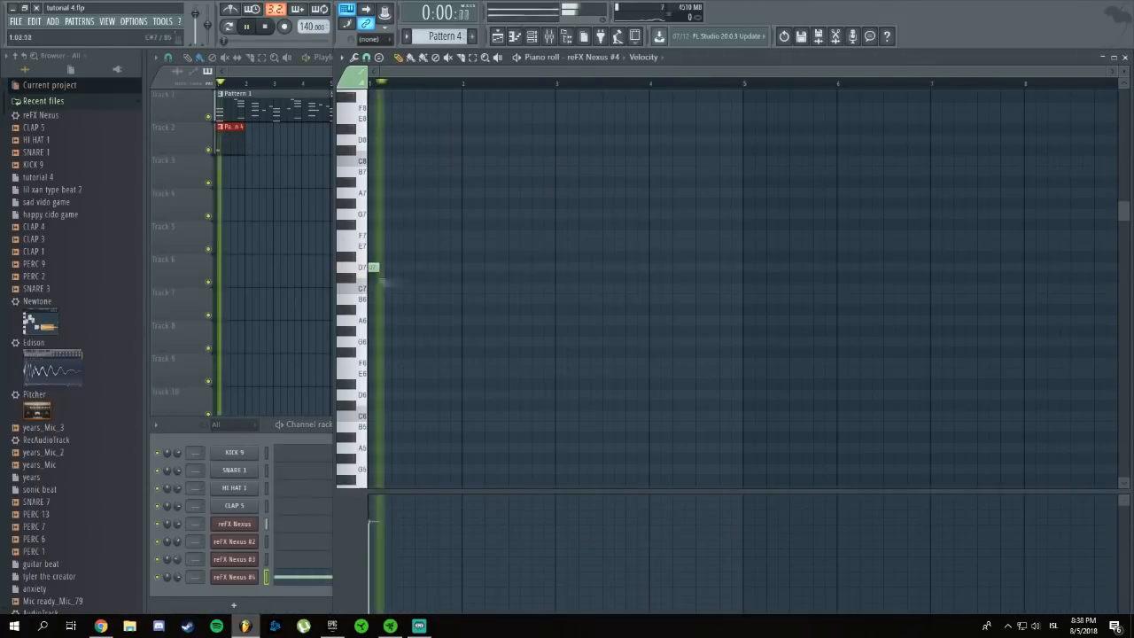
Add short D7, E7 and F#7 notes late in bar 1 and A7, F#7, E7 and D7 notes across bar 2.
key(space)
key(space)
key(space)
click(473, 267)
click(503, 247)
click(537, 225)
key(space)
key(space)
drag(660, 215, 663, 193)
click(698, 225)
key(space)
drag(598, 237, 598, 249)
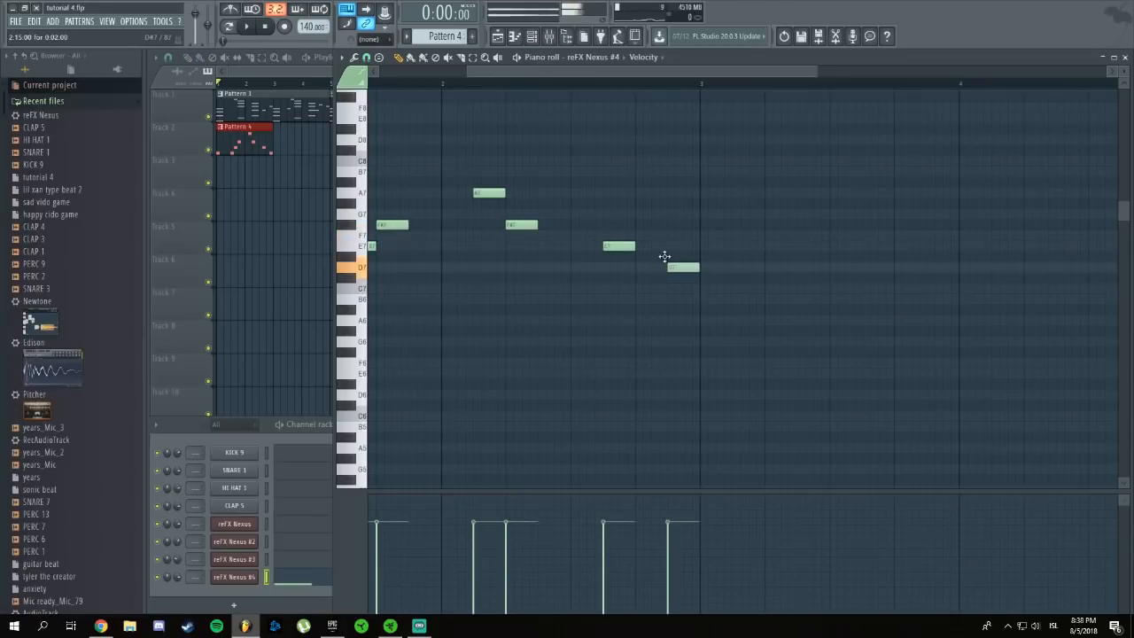
Continue the lead in bar 3 with a B6 note at its start and rising D7, E7 and A7 notes near its end.
key(space)
scroll(646, 302, down, 3)
scroll(611, 292, up, 1)
key(space)
click(669, 269)
scroll(705, 247, down, 1)
key(space)
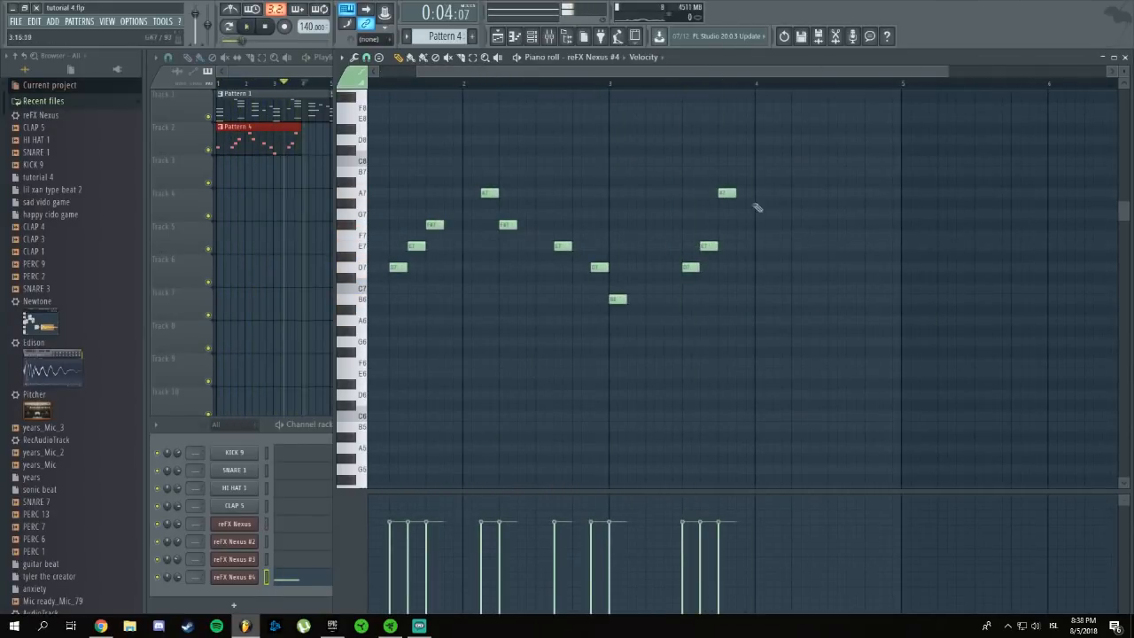
Complete bar 4 of the lead with F#7, E7, E7 and D7 notes and play the song.
scroll(739, 240, up, 1)
click(779, 215)
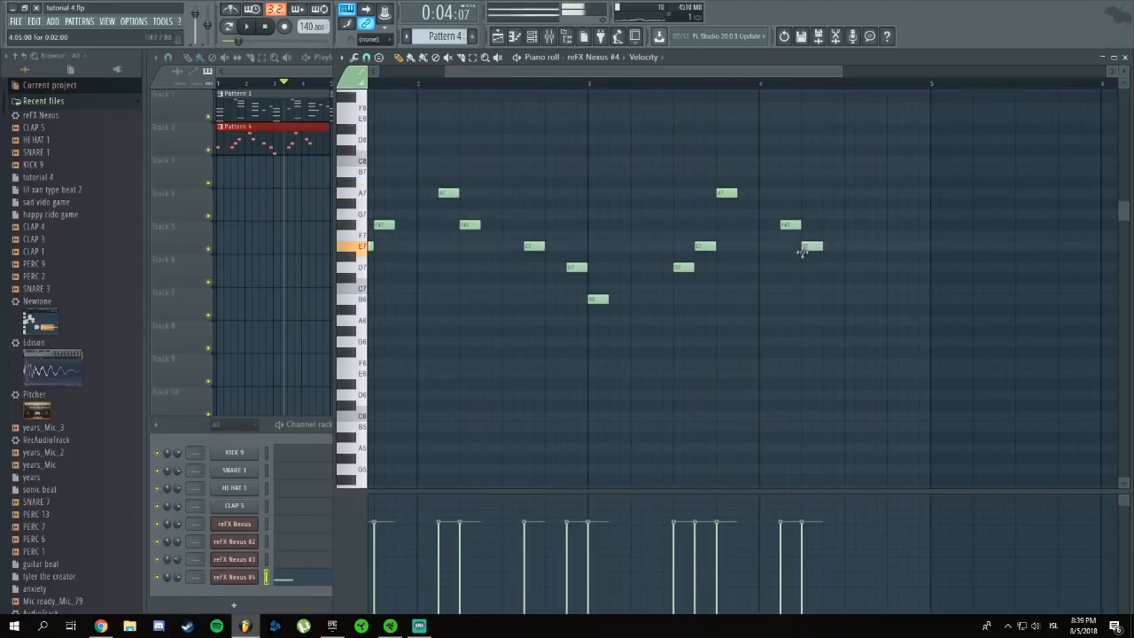
key(space)
scroll(804, 251, up, 1)
scroll(815, 260, down, 1)
key(space)
click(885, 249)
click(938, 269)
key(space)
scroll(937, 269, down, 3)
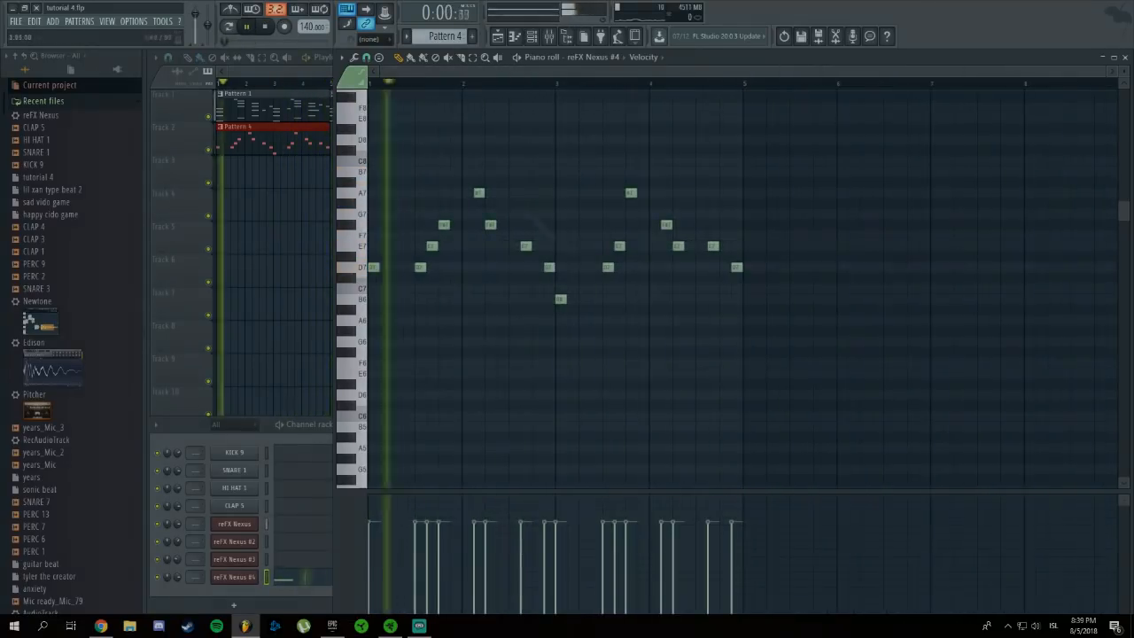